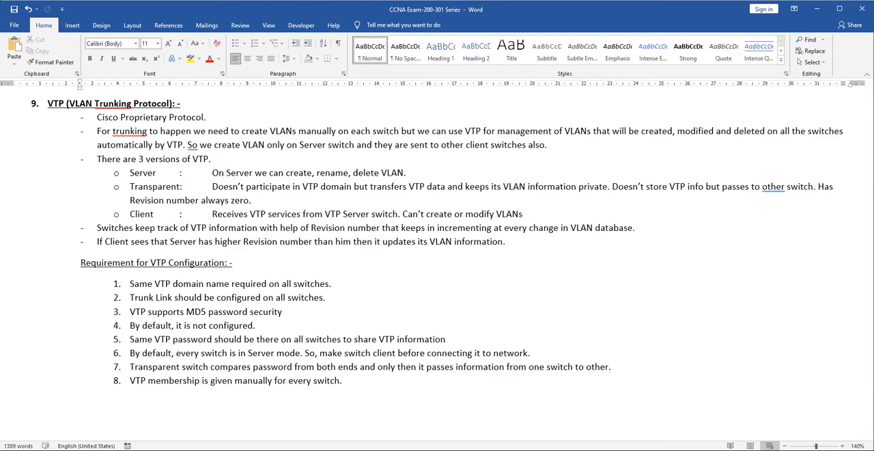
# Step: Correct the grammar in the VTP notes by replacing "other" with "another" and accepting the suggestion for "So"
pyautogui.rightClick(773, 187)
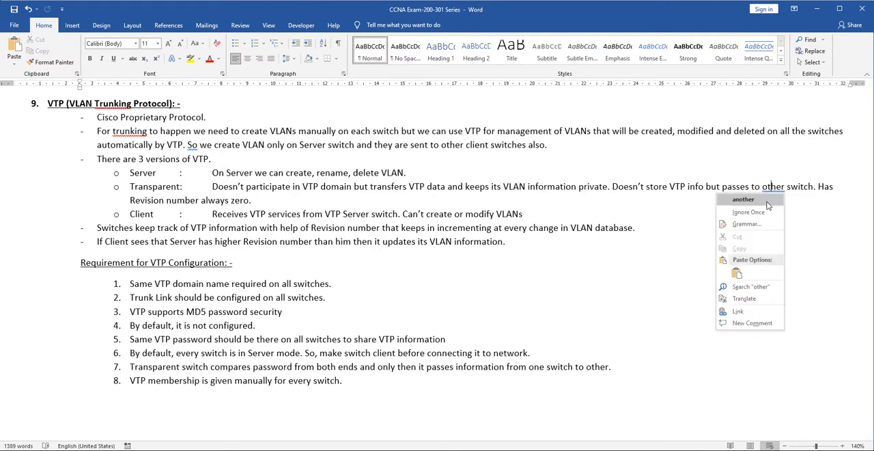
pyautogui.click(765, 198)
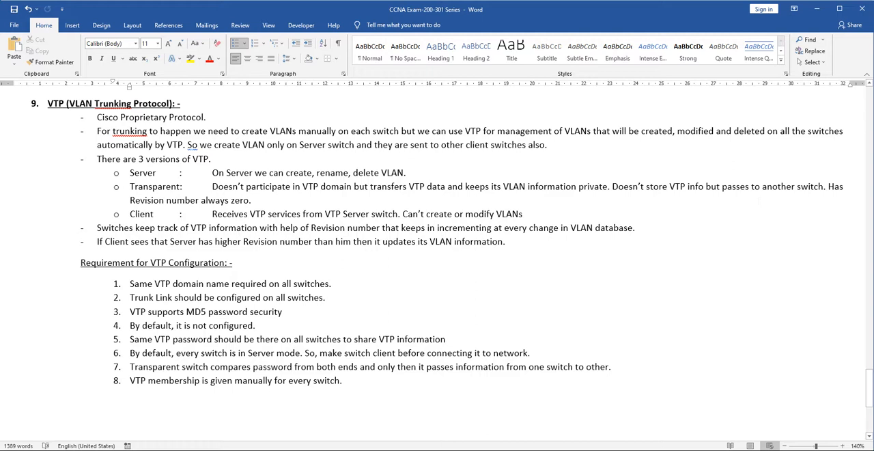
pyautogui.rightClick(192, 145)
pyautogui.click(198, 163)
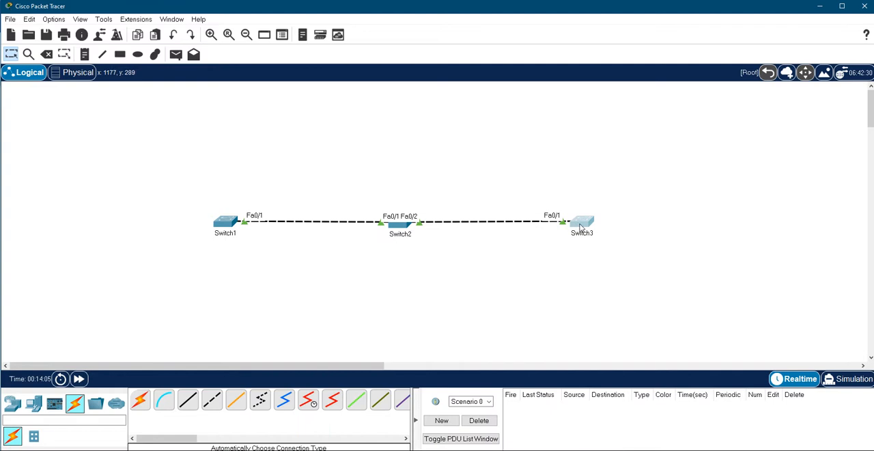
# Step: Open Switch1's command line and display its VLAN summary with sh vlan br
pyautogui.moveTo(231, 227)
pyautogui.click(226, 223)
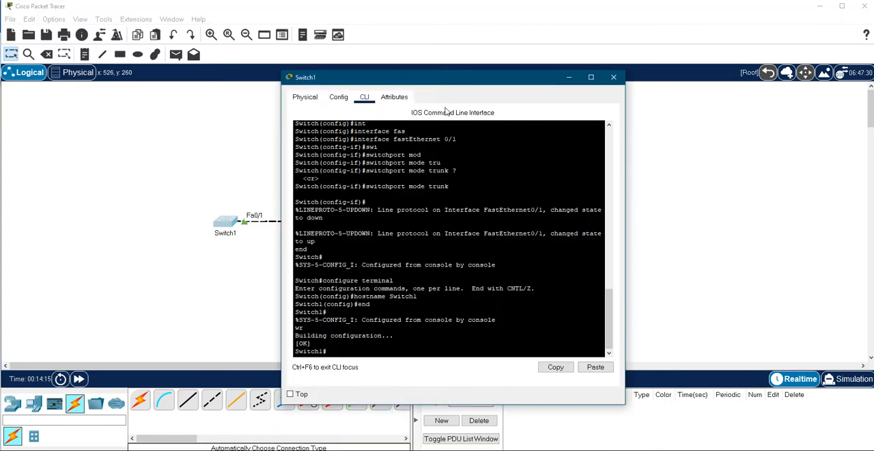
pyautogui.press('Return')
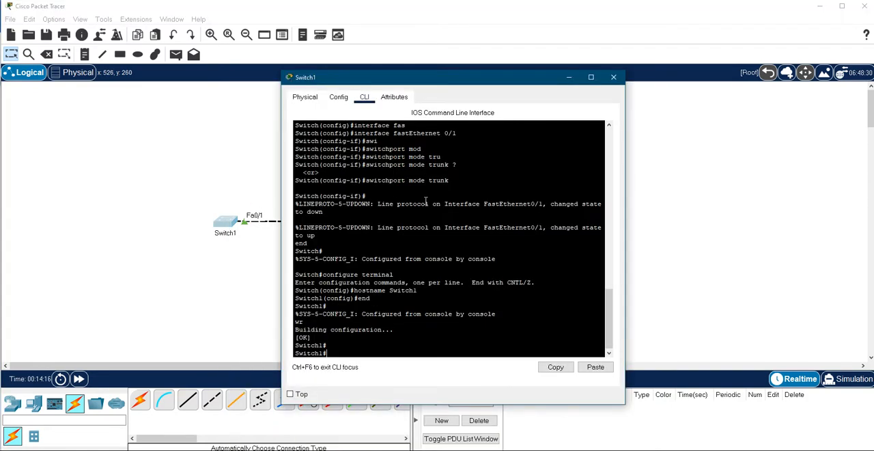
pyautogui.write('sh vlan br')
pyautogui.press('Return')
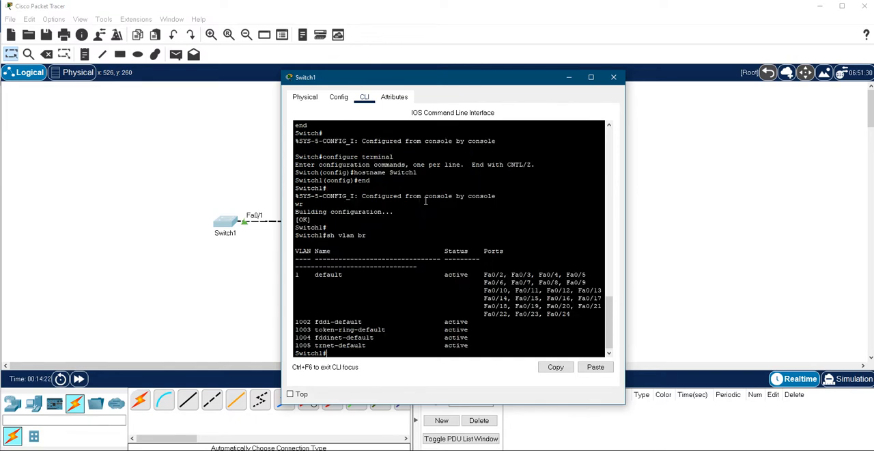
pyautogui.press('Return')
pyautogui.press('Return')
pyautogui.press('Return')
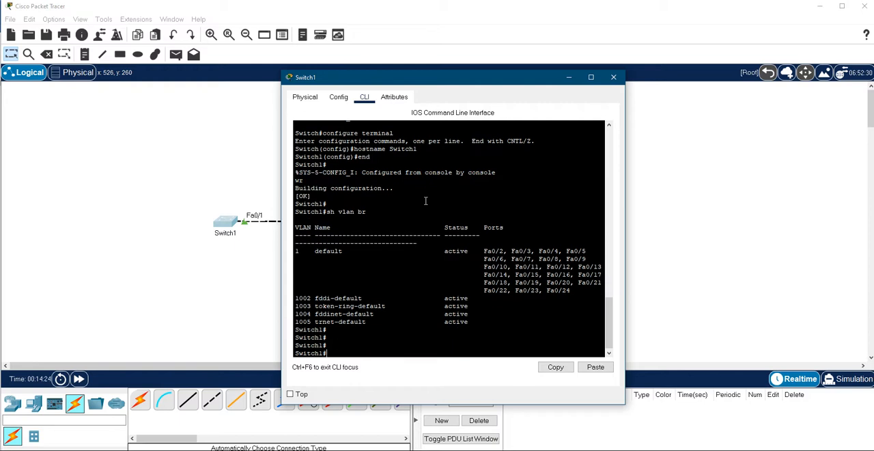
# Step: Run sh vtp status on Switch1 and examine its VTP operating mode and domain name
pyautogui.write('sh vtp st')
pyautogui.press('Tab')
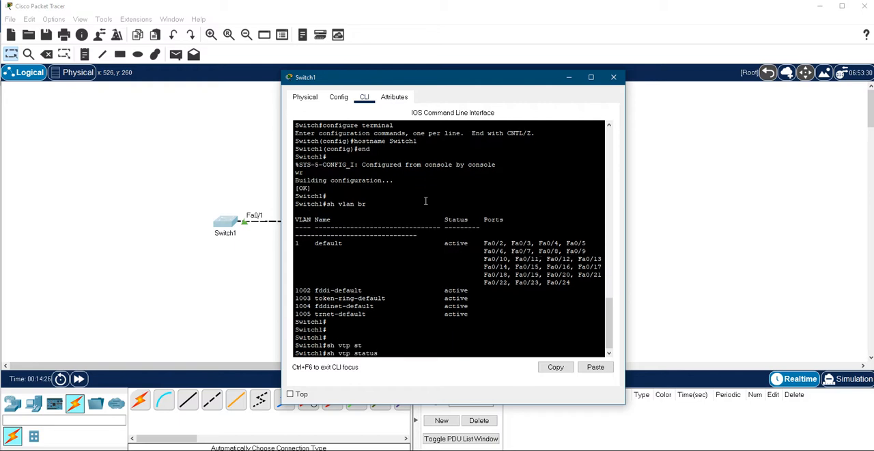
pyautogui.press('Return')
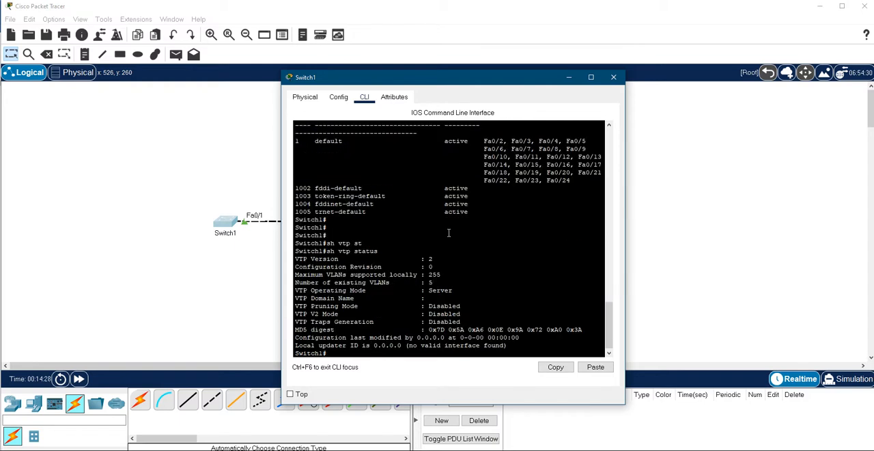
pyautogui.moveTo(460, 291); pyautogui.dragTo(295, 290)
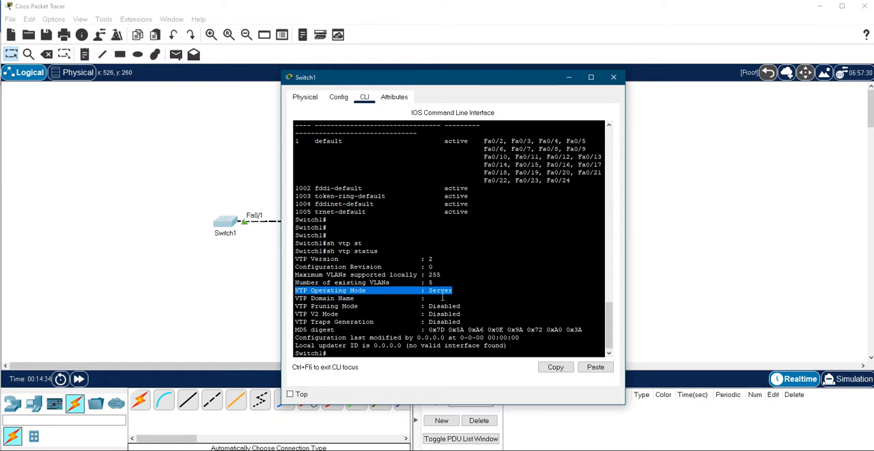
pyautogui.moveTo(439, 301); pyautogui.dragTo(295, 298)
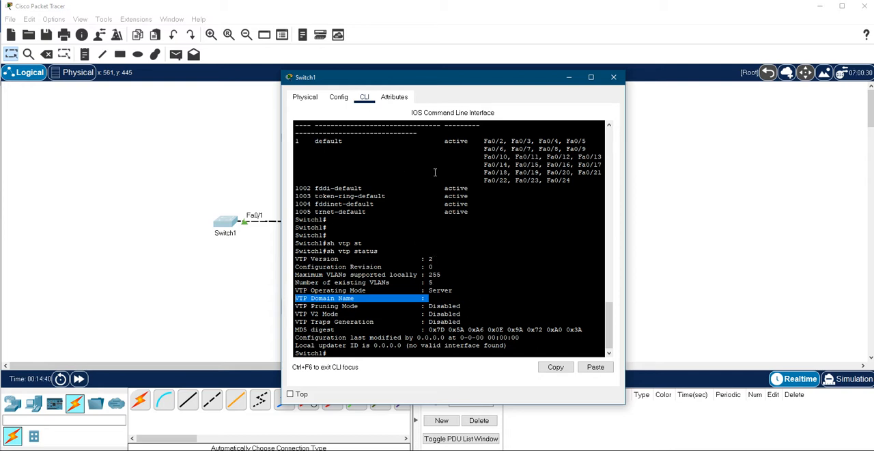
# Step: Open Switch2's command line and display its VLAN summary with sh vlan br
pyautogui.moveTo(404, 81); pyautogui.dragTo(155, 53)
pyautogui.click(402, 227)
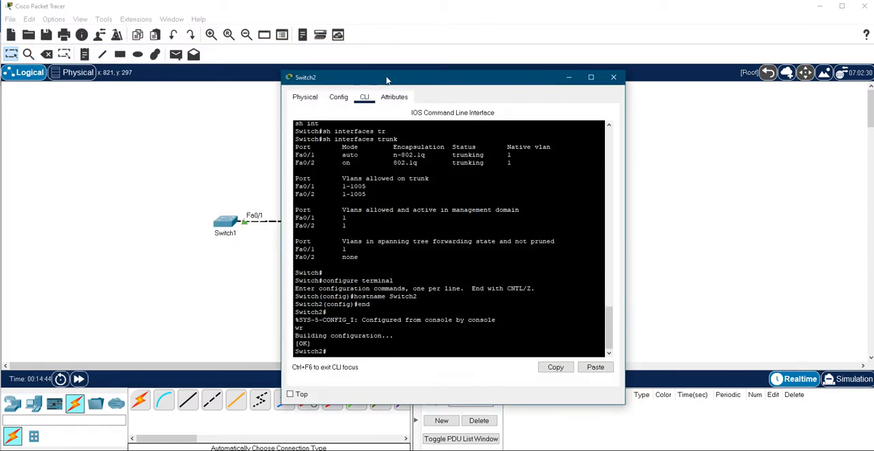
pyautogui.moveTo(408, 79); pyautogui.dragTo(419, 62)
pyautogui.click(396, 210)
pyautogui.press('Return')
pyautogui.press('Return')
pyautogui.press('Return')
pyautogui.press('Return')
pyautogui.press('Return')
pyautogui.press('Return')
pyautogui.press('Return')
pyautogui.press('Return')
pyautogui.press('Return')
pyautogui.press('Return')
pyautogui.press('Return')
pyautogui.press('Return')
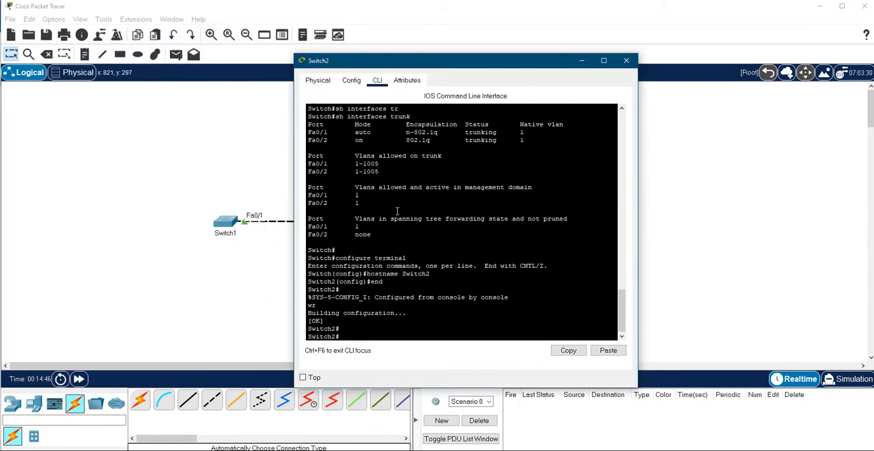
pyautogui.write('sh vlan br')
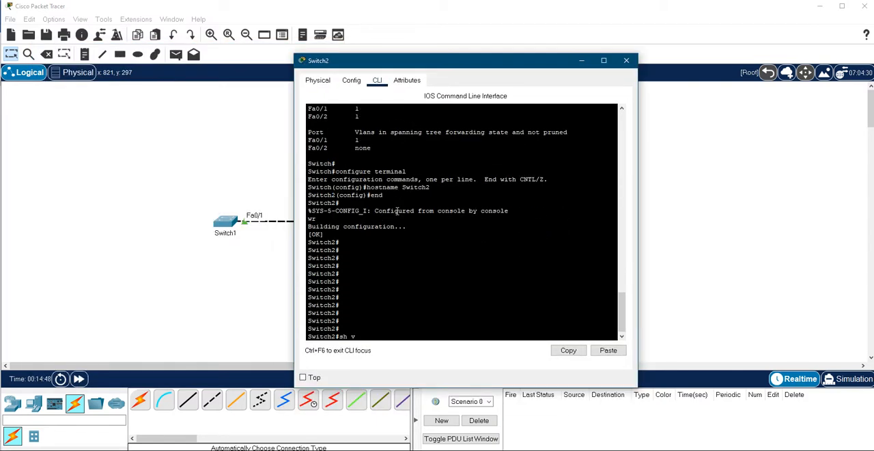
pyautogui.press('Return')
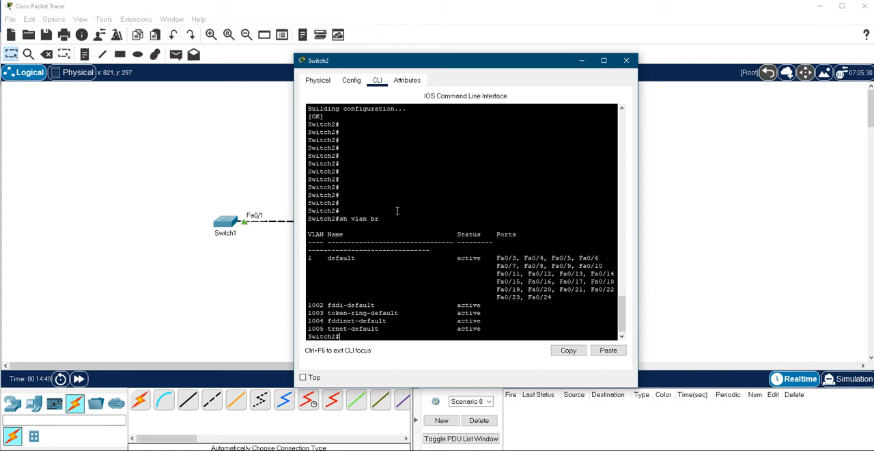
# Step: Run sh vtp status on Switch2 and examine its configuration revision, operating mode and VTP version
pyautogui.write('sh vtp st')
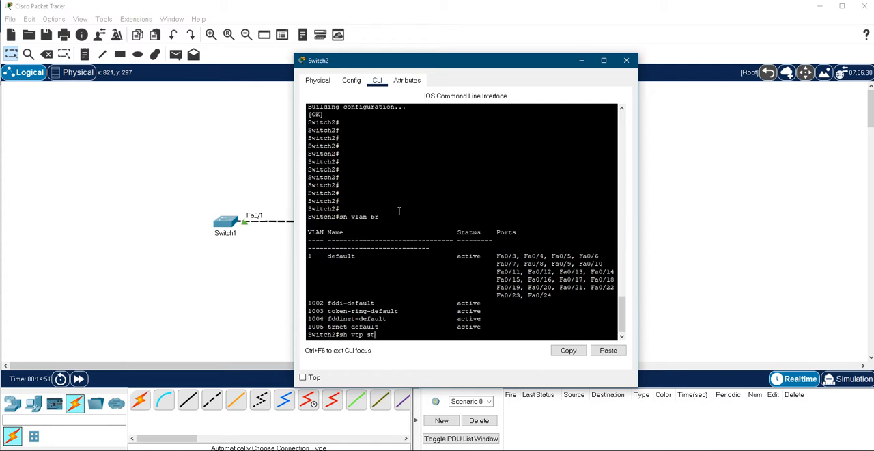
pyautogui.press('Tab')
pyautogui.press('Return')
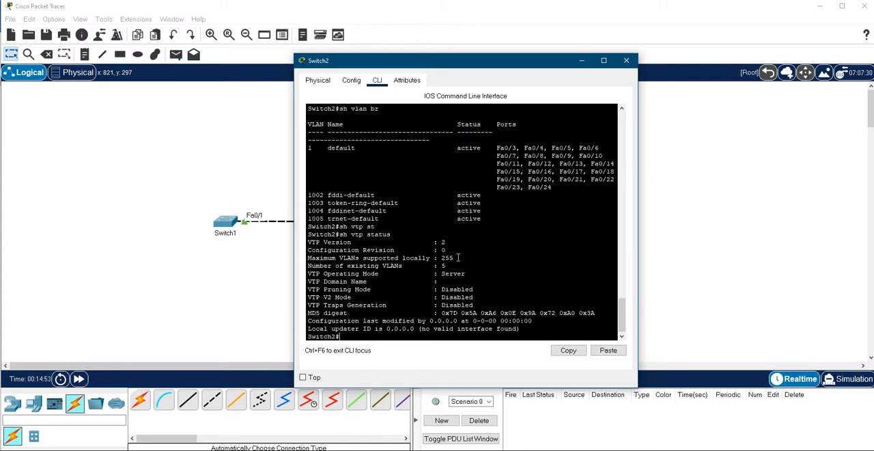
pyautogui.moveTo(447, 250); pyautogui.dragTo(308, 250)
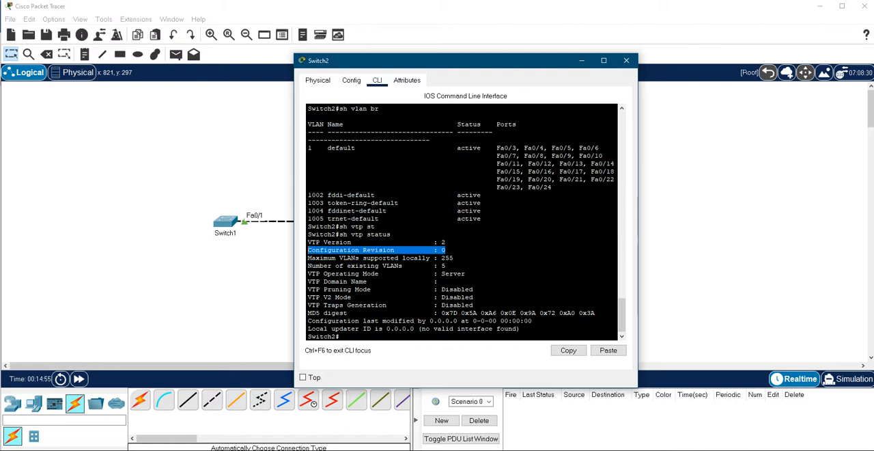
pyautogui.moveTo(468, 273); pyautogui.dragTo(308, 272)
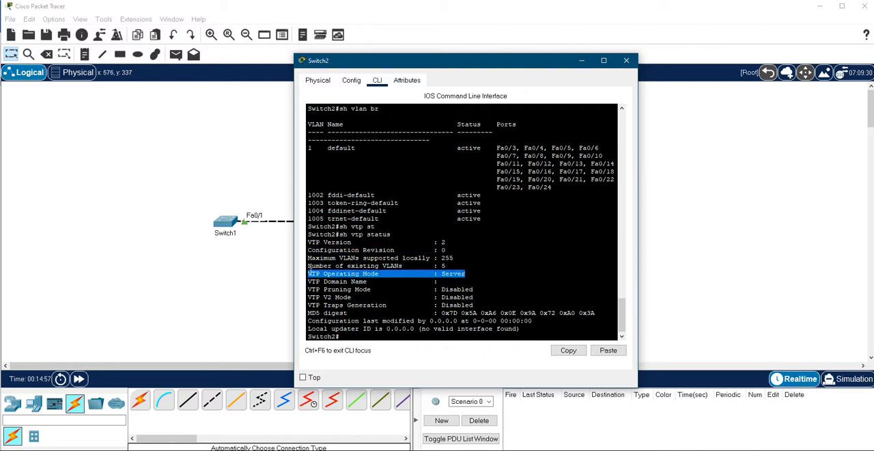
pyautogui.moveTo(445, 242); pyautogui.dragTo(308, 242)
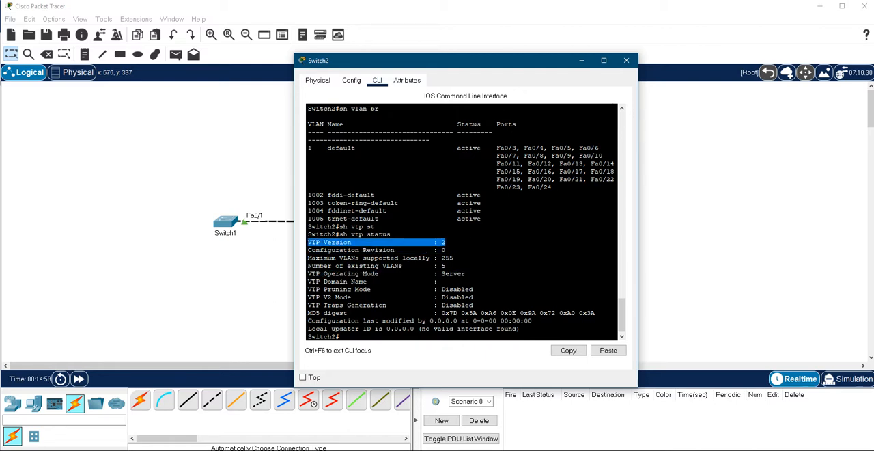
pyautogui.click(412, 252)
pyautogui.moveTo(485, 239); pyautogui.dragTo(306, 245)
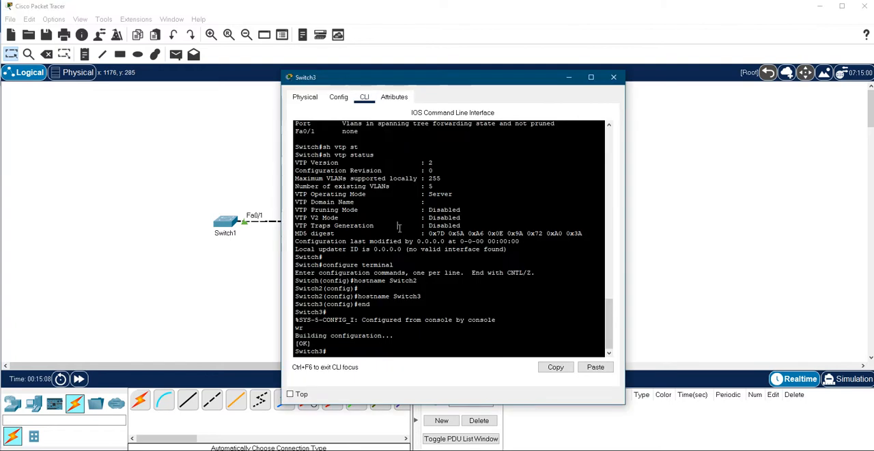
# Step: Open Switch3's command line and display its VLAN summary with sh vlan br
pyautogui.press('Return')
pyautogui.press('Return')
pyautogui.press('Return')
pyautogui.press('Return')
pyautogui.press('Return')
pyautogui.press('Return')
pyautogui.press('Return')
pyautogui.press('Return')
pyautogui.press('Return')
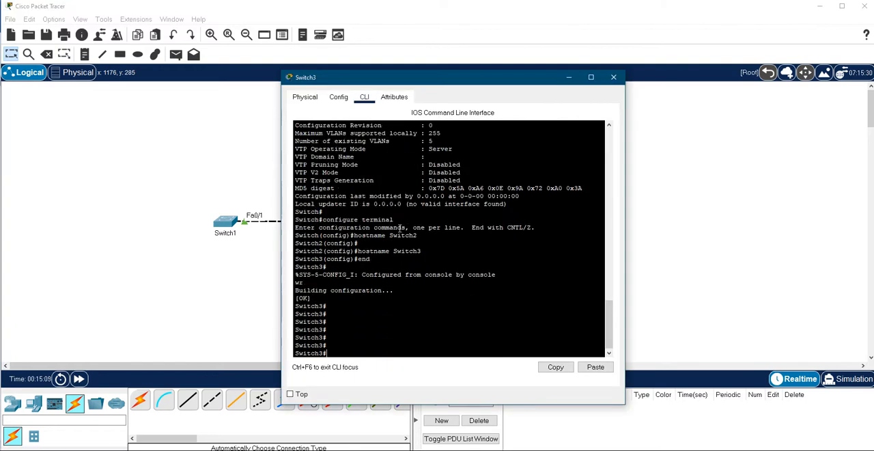
pyautogui.write('sh vlan br')
pyautogui.press('Return')
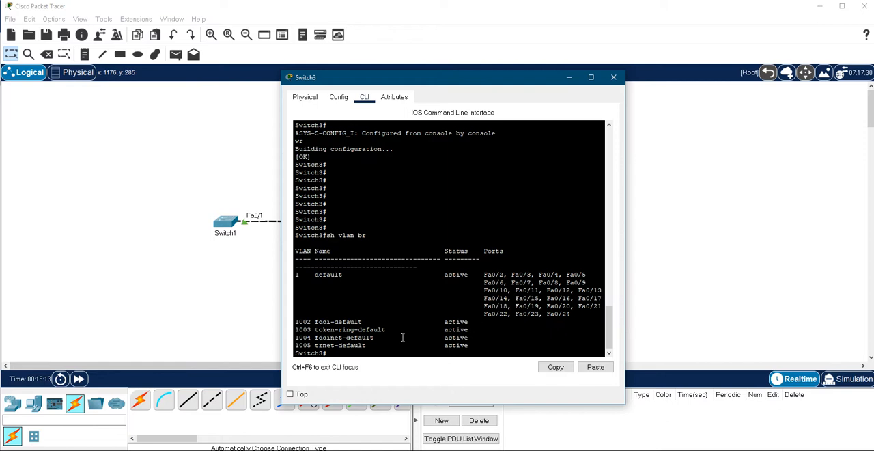
# Step: Run sh vtp status on Switch3 and examine its VTP operating mode and domain name
pyautogui.write('sh va')
pyautogui.press('BackSpace')
pyautogui.write('tp st')
pyautogui.press('Tab')
pyautogui.press('Return')
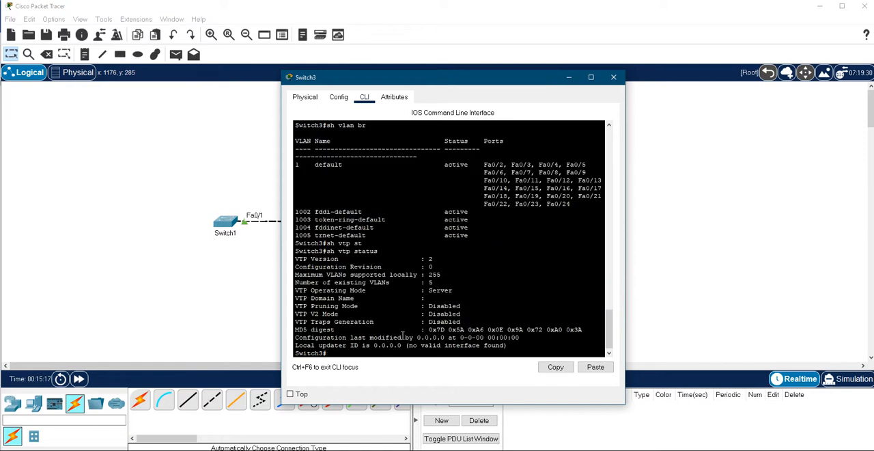
pyautogui.moveTo(467, 289); pyautogui.dragTo(294, 291)
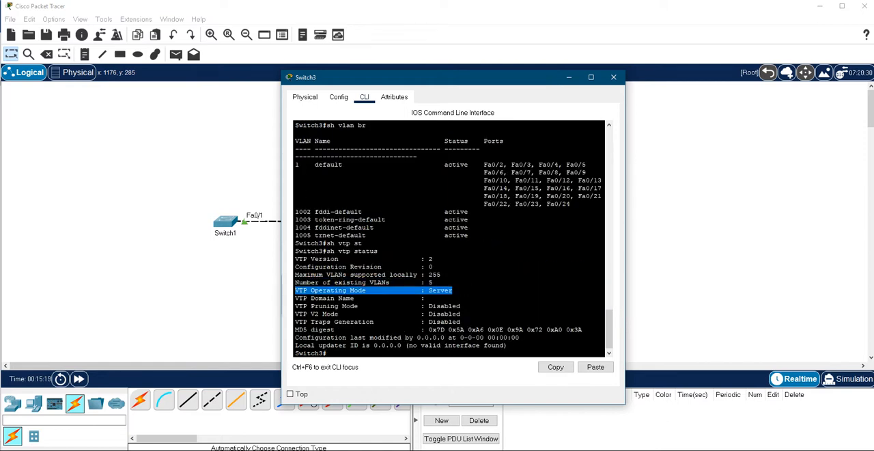
pyautogui.moveTo(488, 301); pyautogui.dragTo(233, 304)
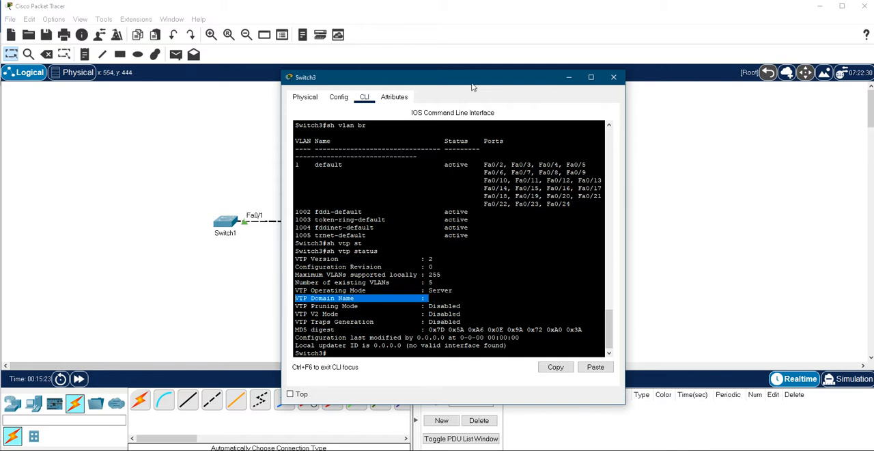
# Step: Enter global configuration mode on Switch3 with conf t and list the vtp command options using vtp ?
pyautogui.moveTo(478, 87); pyautogui.dragTo(536, 103)
pyautogui.click(447, 308)
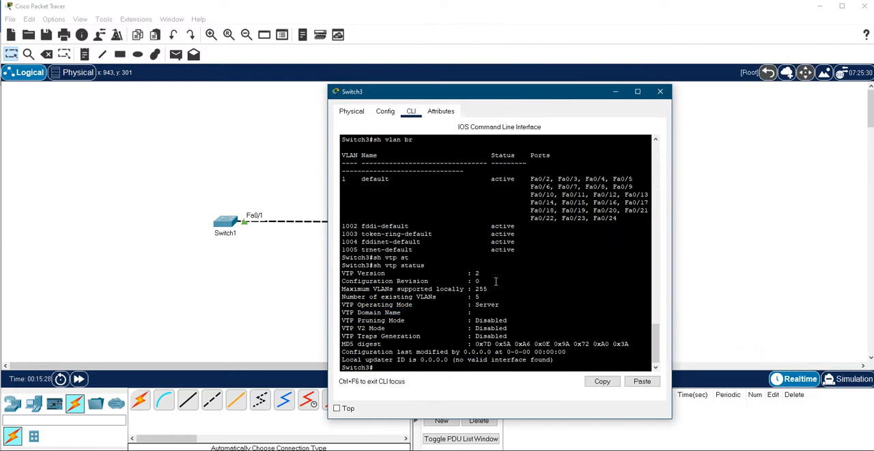
pyautogui.write('conf t')
pyautogui.press('Return')
pyautogui.write('vtp ?')
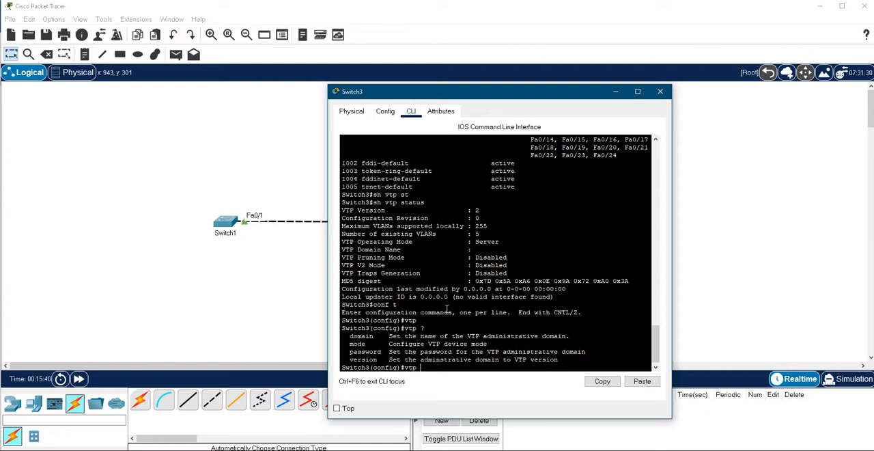
# Step: List the available VTP modes on Switch3 and set it to client with vtp mode client
pyautogui.write('mode')
pyautogui.press('Tab')
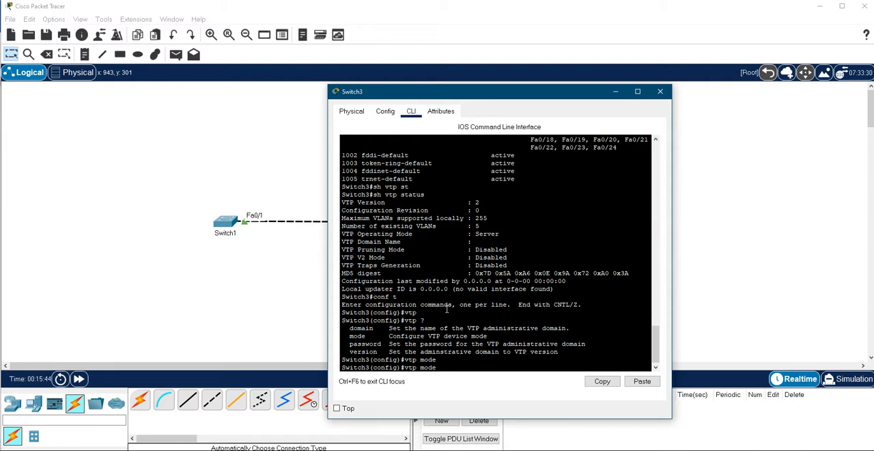
pyautogui.write('?')
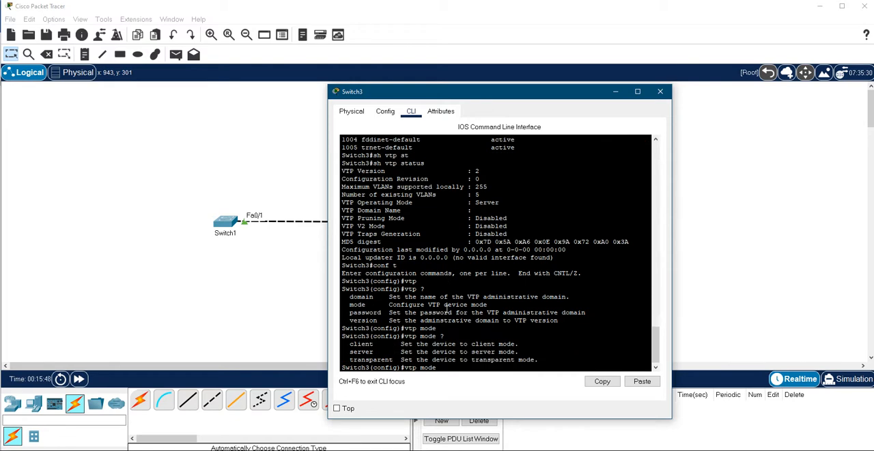
pyautogui.write(' clien')
pyautogui.press('Tab')
pyautogui.press('Return')
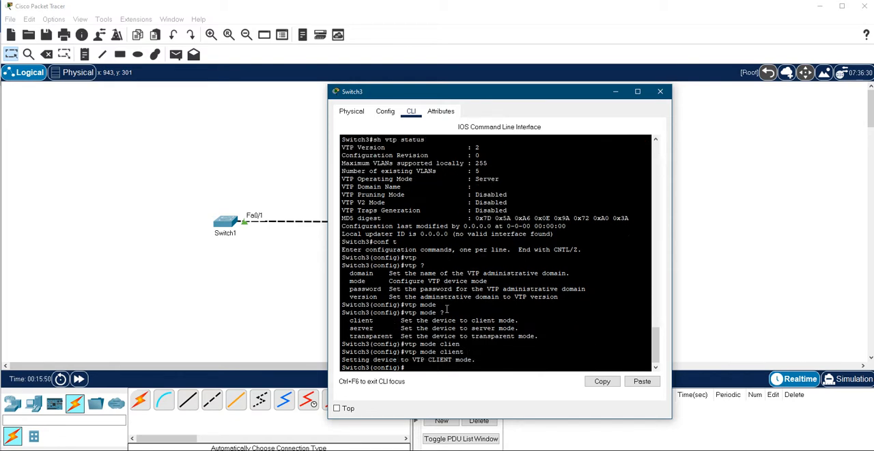
# Step: Leave configuration mode on Switch3 with end and save the configuration with wr
pyautogui.write('end')
pyautogui.press('Return')
pyautogui.write('wr')
pyautogui.press('Return')
# Step: Verify Switch3's VTP settings with sh vtp status
pyautogui.write('sh vt')
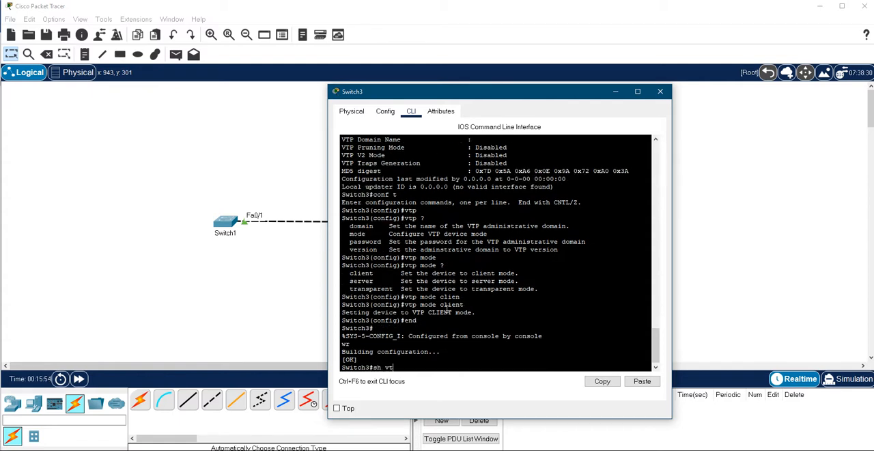
pyautogui.write('p st')
pyautogui.press('Tab')
pyautogui.press('Return')
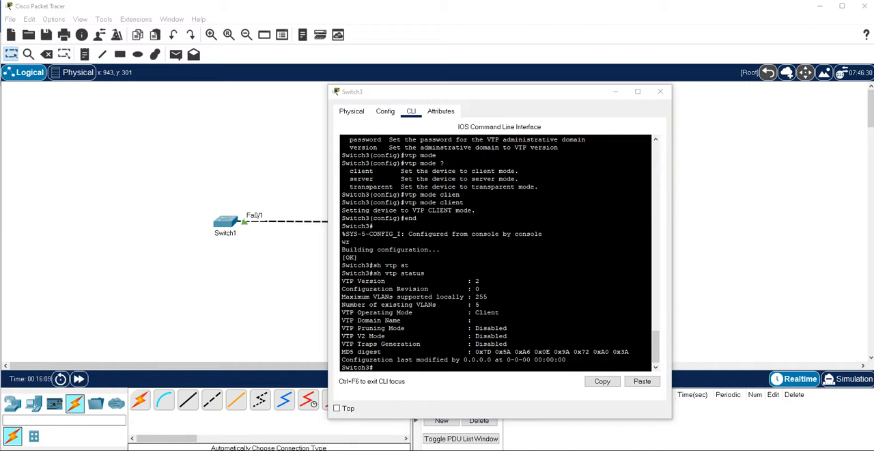
# Step: Return to Switch2's command line and enter global configuration mode with conf t
pyautogui.hotkey('alt', 'Tab')
pyautogui.click(421, 299)
pyautogui.write('ch2#c')
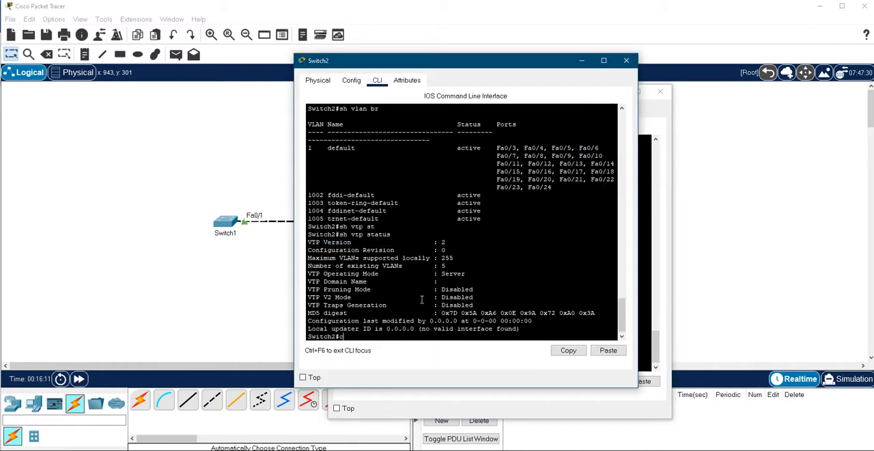
pyautogui.write('onf t')
pyautogui.press('Return')
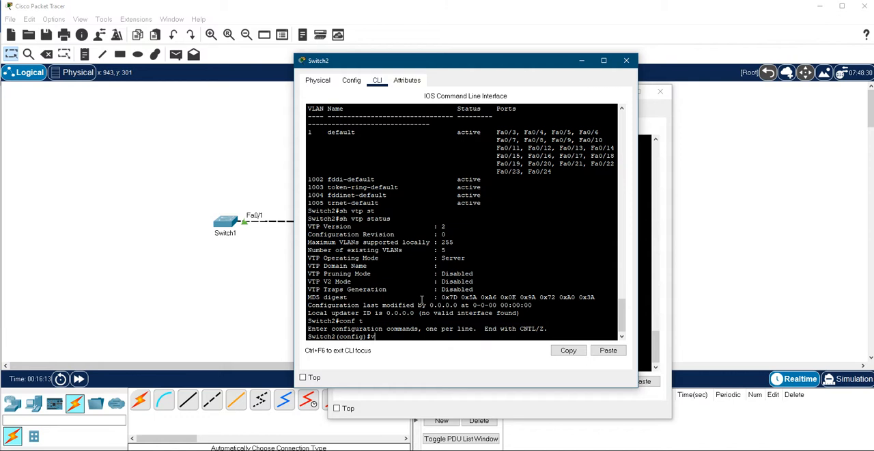
# Step: List the available VTP modes on Switch2 with vtp mode ? and set it to client with vtp mode client
pyautogui.write('tp mo')
pyautogui.press('Tab')
pyautogui.write('?')
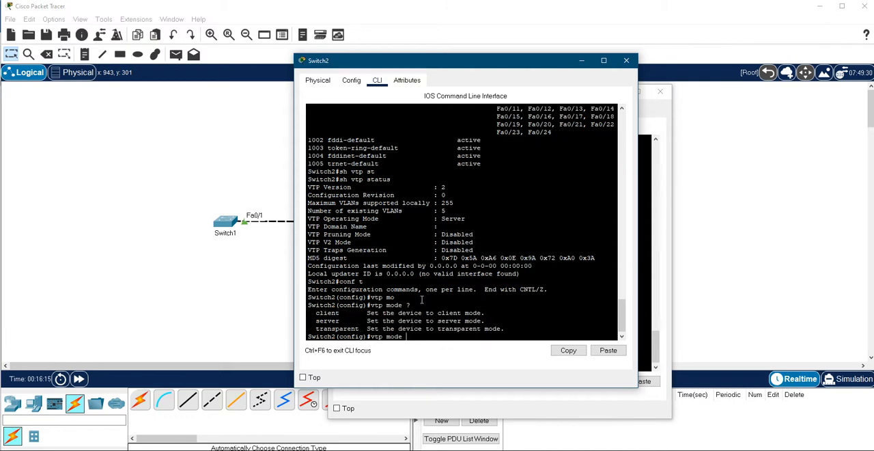
pyautogui.write('cli')
pyautogui.press('Tab')
pyautogui.press('Return')
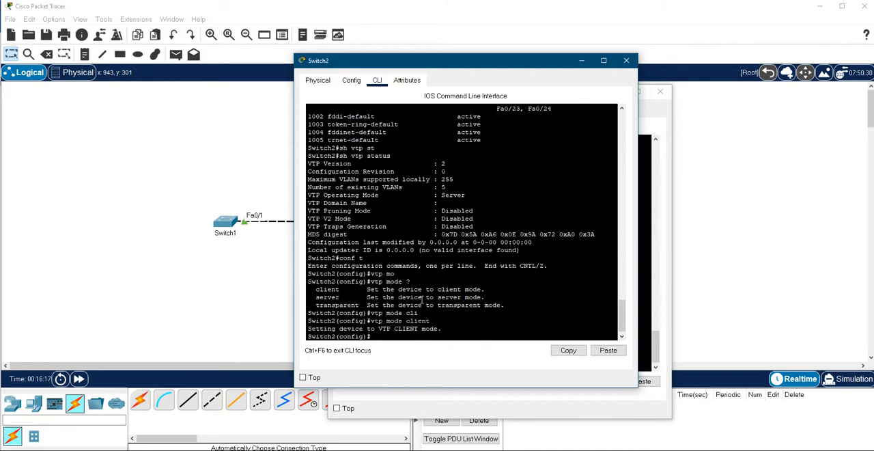
# Step: Leave configuration mode on Switch2, check its VTP settings with sh vtp status and save the configuration with wr
pyautogui.write('end')
pyautogui.press('Return')
pyautogui.write('sh vtp st')
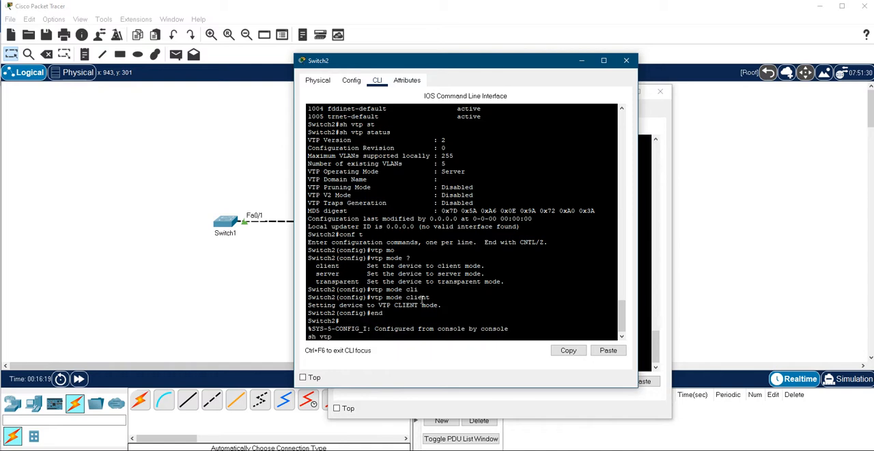
pyautogui.press('Tab')
pyautogui.press('Return')
pyautogui.write('wr')
pyautogui.press('Return')
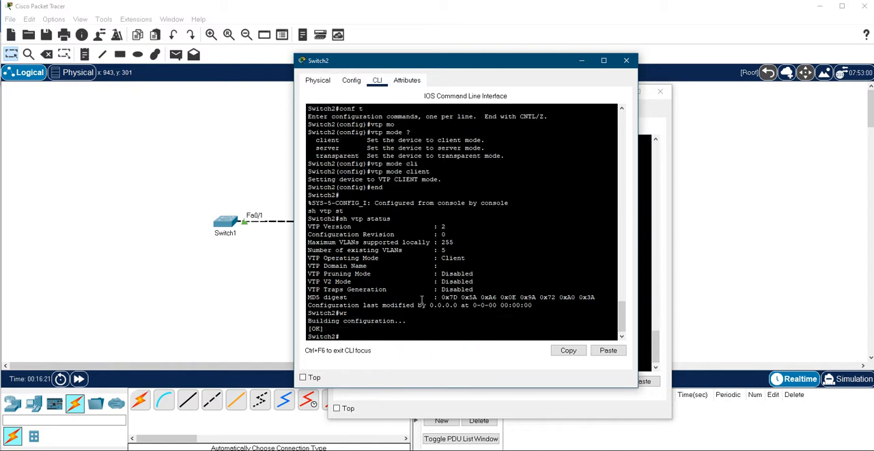
# Step: Highlight the VTP Operating Mode line in Switch2's status output to examine it
pyautogui.moveTo(491, 257); pyautogui.dragTo(348, 258)
pyautogui.click(307, 258)
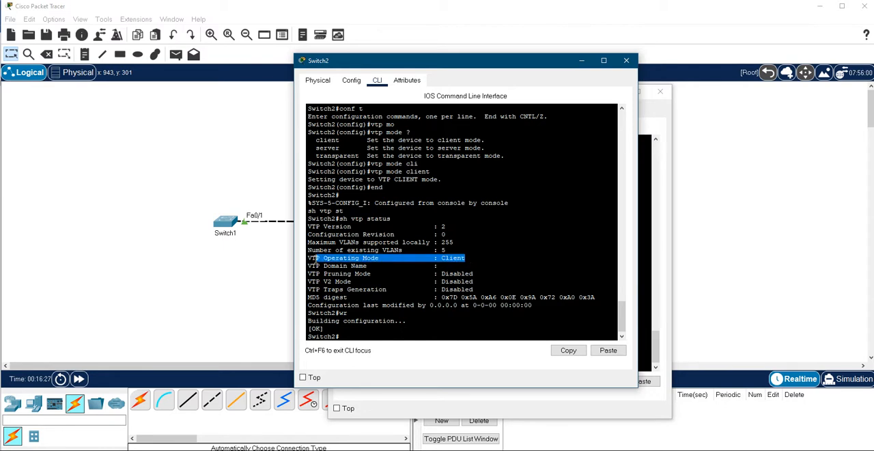
pyautogui.click(460, 275)
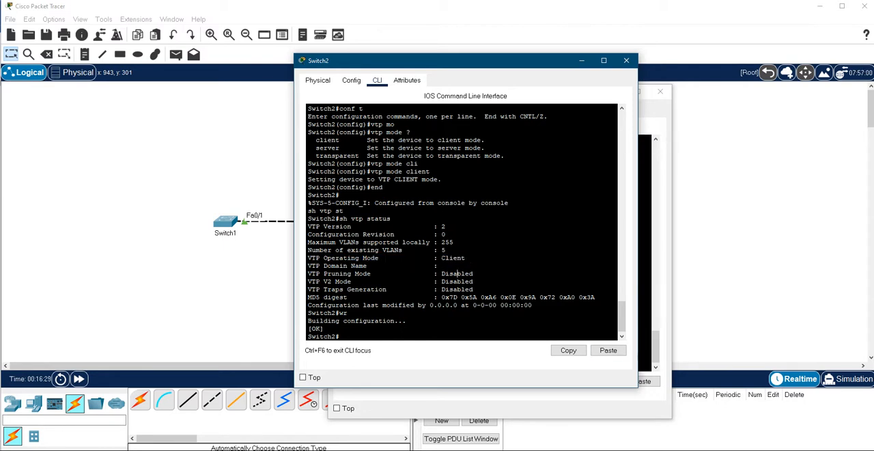
# Step: Bring up Switch1's command line and enter global configuration mode with conf t
pyautogui.click(225, 221)
pyautogui.moveTo(231, 279); pyautogui.dragTo(227, 271)
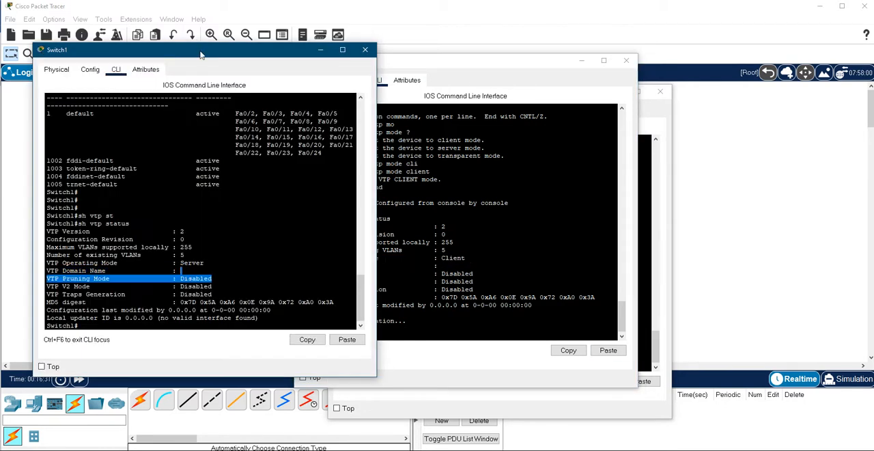
pyautogui.moveTo(201, 52); pyautogui.dragTo(405, 47)
pyautogui.click(379, 226)
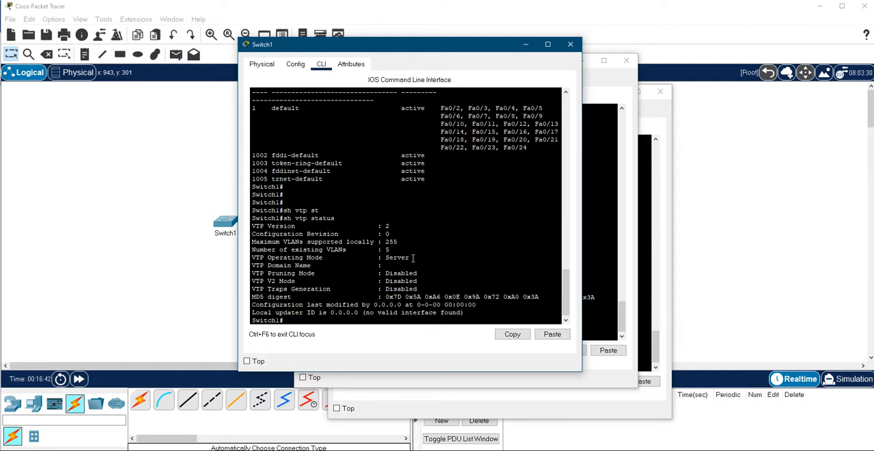
pyautogui.write('conf t')
pyautogui.press('Return')
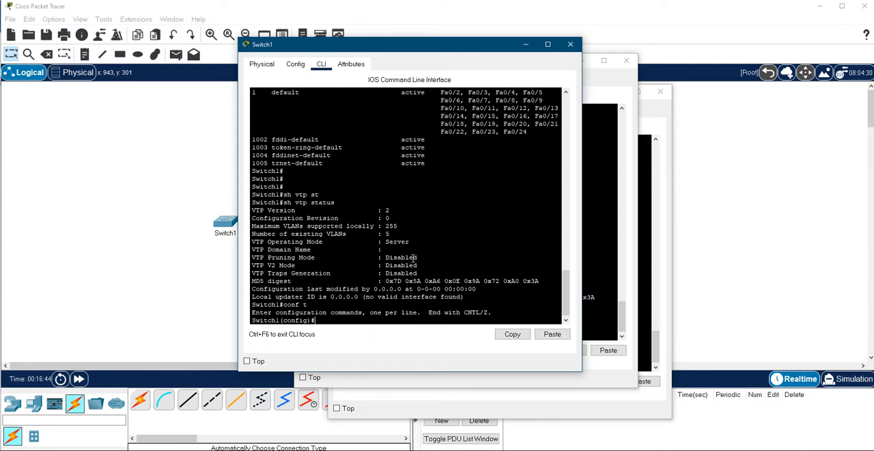
# Step: Check Switch1's VTP status and VLAN list from configuration mode with do sh vtp st and do sh vlan br
pyautogui.write('do sh vtp st')
pyautogui.press('Tab')
pyautogui.press('Return')
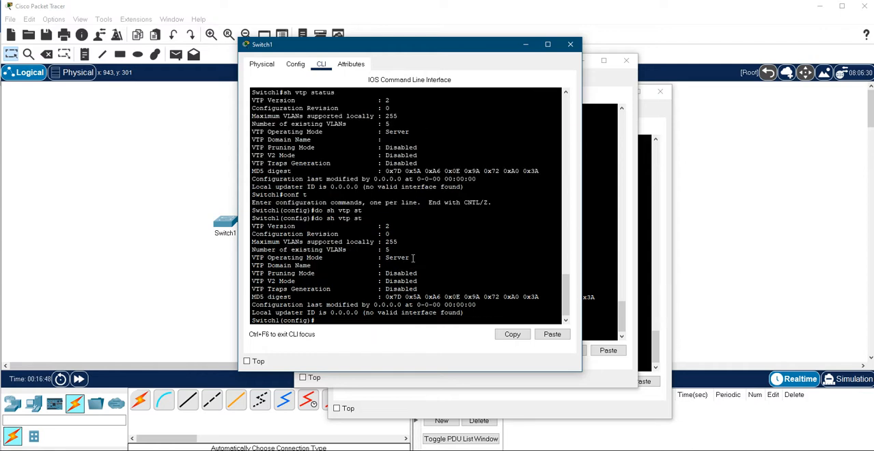
pyautogui.write('do sh vlan br')
pyautogui.press('Return')
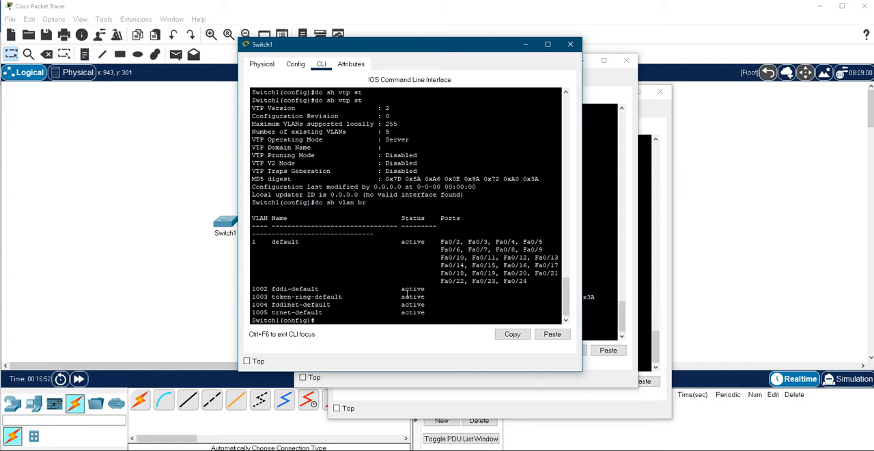
# Step: Examine the VTP Operating Mode line in Switch1's earlier status output
pyautogui.scroll(3, 409, 264)
pyautogui.moveTo(410, 199); pyautogui.dragTo(250, 198)
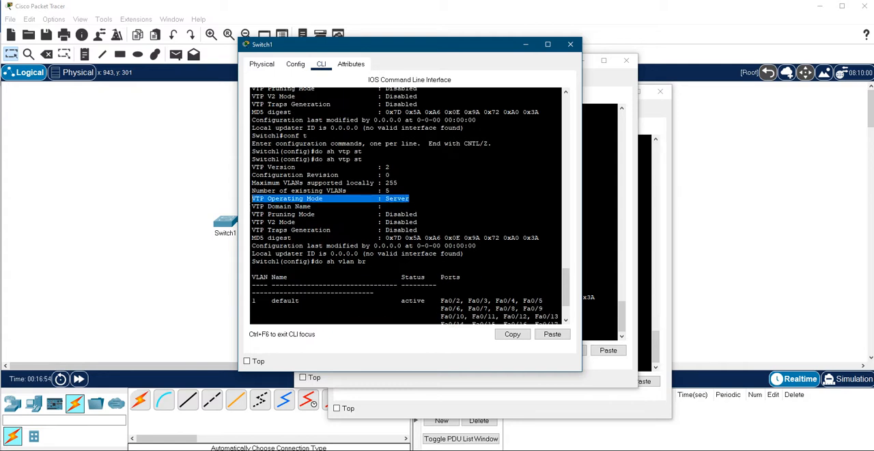
pyautogui.click(420, 196)
pyautogui.scroll(-3, 390, 233)
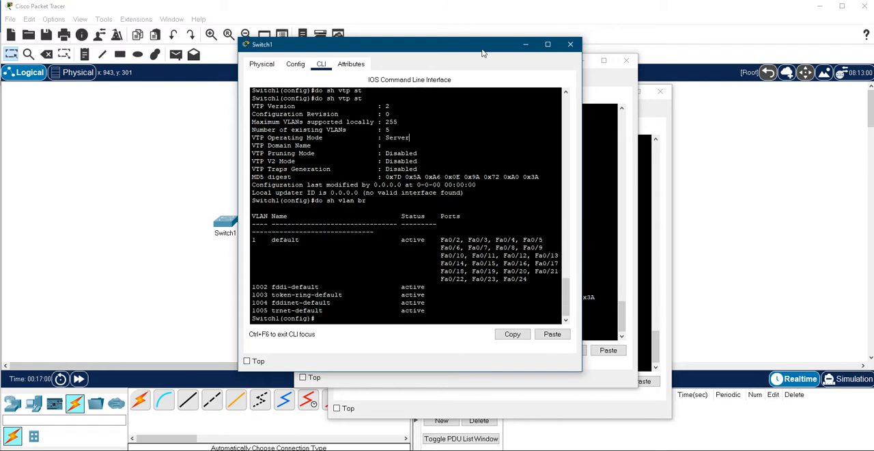
# Step: Clear away the Switch2 and Switch3 windows and move Switch1's console aside to uncover Switch1 in the topology
pyautogui.moveTo(483, 51); pyautogui.dragTo(440, 52)
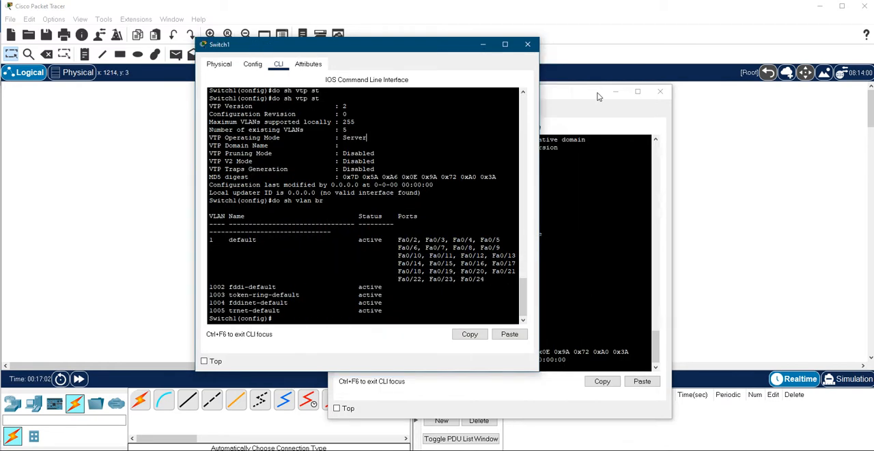
pyautogui.moveTo(570, 60); pyautogui.dragTo(691, 56)
pyautogui.click(747, 56)
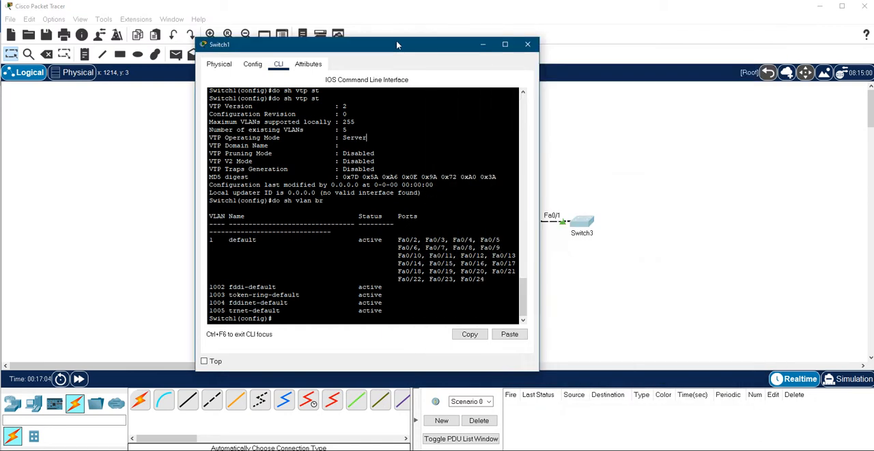
pyautogui.moveTo(400, 46); pyautogui.dragTo(609, 35)
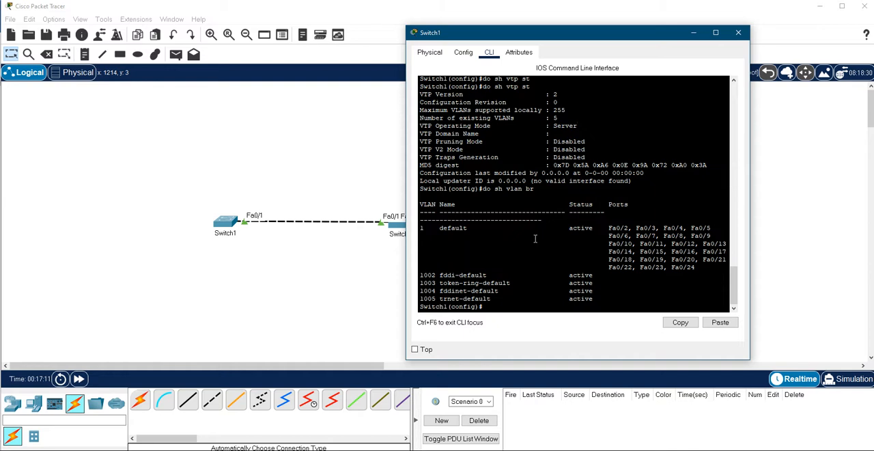
# Step: Show the help for vtp domain on Switch1 and set the VTP domain name to ciscodomain.com
pyautogui.write('vtp dom')
pyautogui.press('Tab')
pyautogui.write('?')
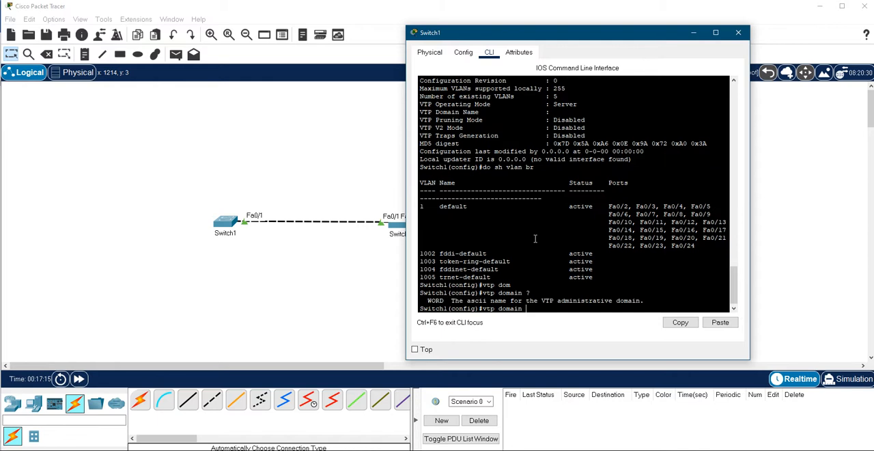
pyautogui.write('ciscodomain.com')
pyautogui.press('Return')
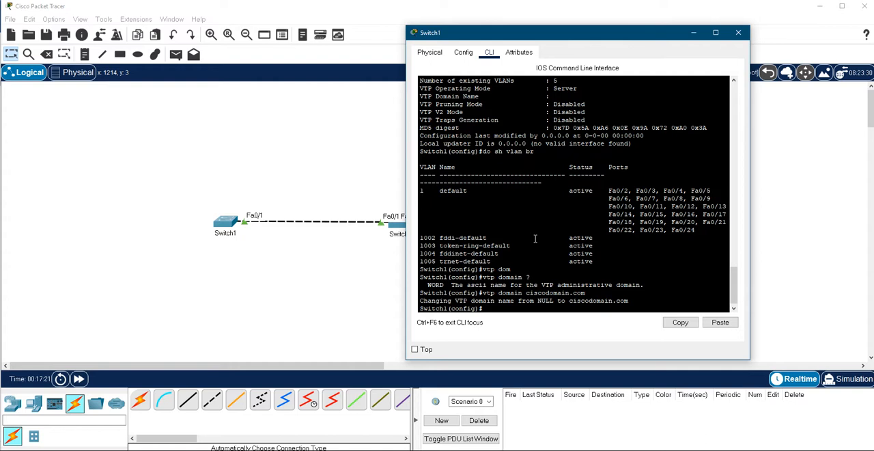
# Step: List the vtp command options on Switch1 with vtp ? and set the VTP password with vtp password
pyautogui.write('vtp ?pas')
pyautogui.press('Tab')
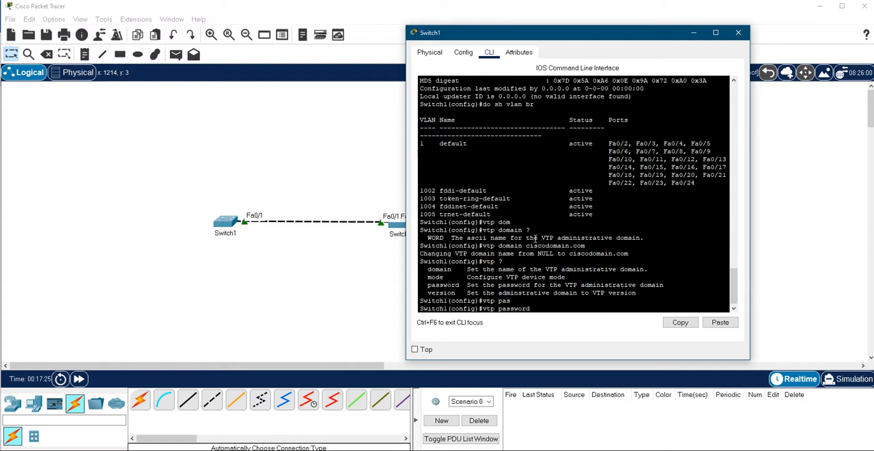
pyautogui.write('cisoco')
pyautogui.press('Return')
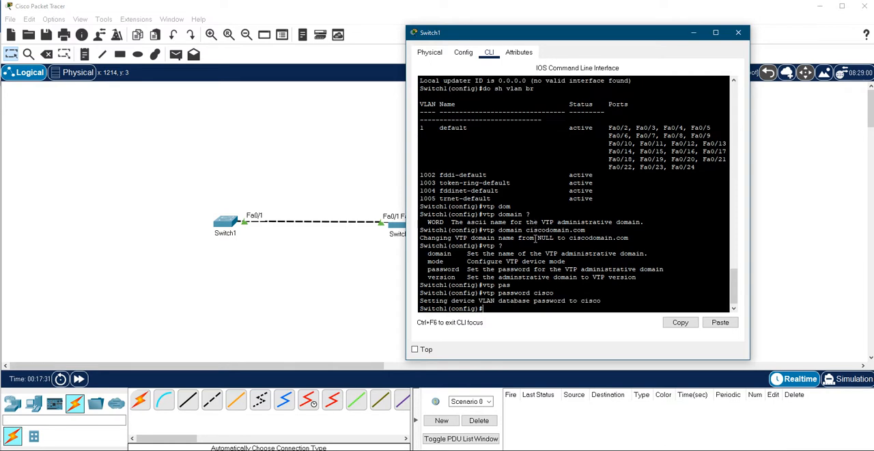
# Step: Leave configuration mode on Switch1, save the configuration with wr and check its VTP settings with sh vtp status
pyautogui.write('end')
pyautogui.press('Return')
pyautogui.write('wr')
pyautogui.press('Return')
pyautogui.write('sh vtp st')
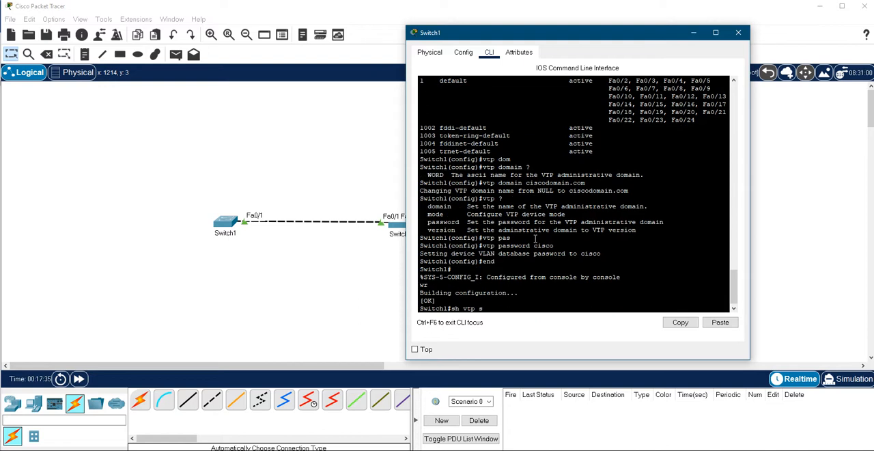
pyautogui.press('Tab')
pyautogui.press('Return')
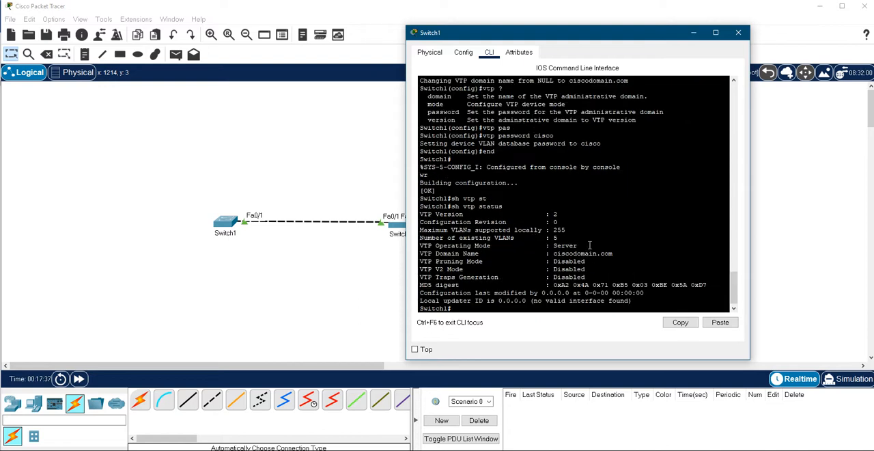
# Step: Examine the VTP Operating Mode, VTP Domain Name and MD5 digest lines in Switch1's status output
pyautogui.moveTo(588, 246); pyautogui.dragTo(492, 246)
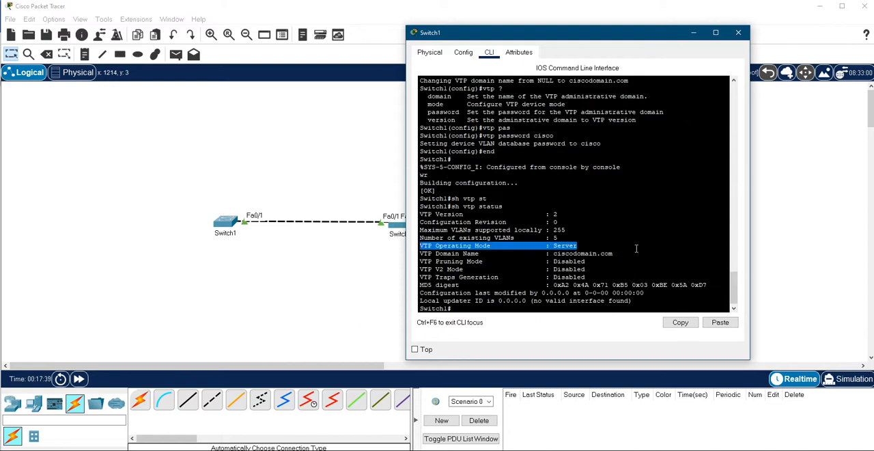
pyautogui.moveTo(626, 253); pyautogui.dragTo(525, 252)
pyautogui.tripleClick(525, 253)
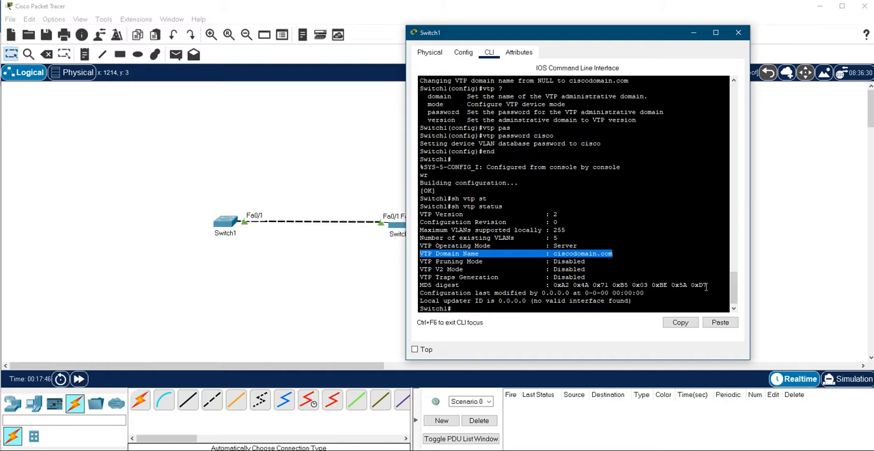
pyautogui.moveTo(708, 285); pyautogui.dragTo(420, 285)
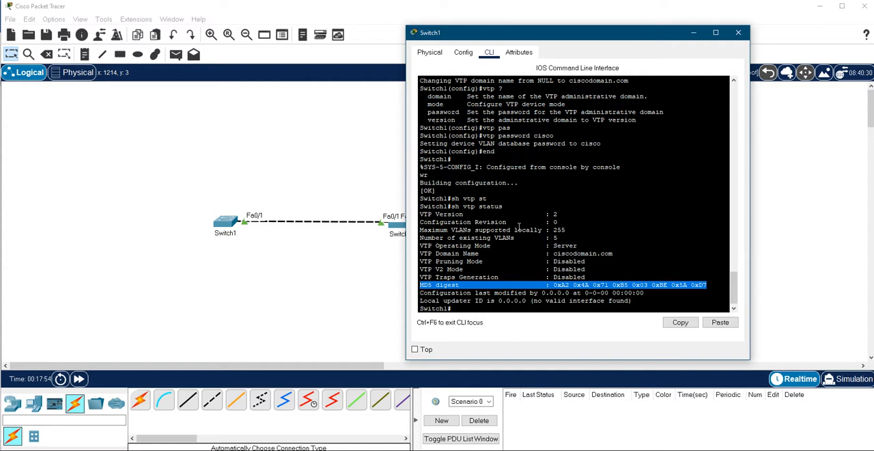
pyautogui.click(519, 230)
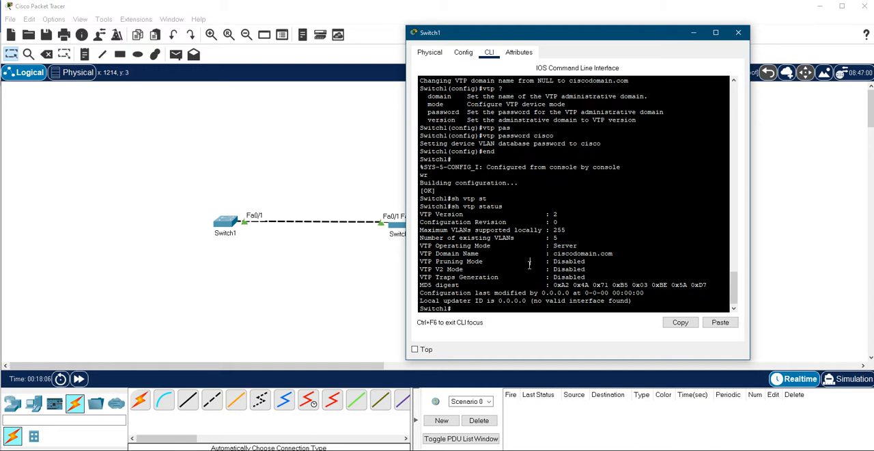
# Step: Enter global configuration mode on Switch1 with conf t and create VLAN 100 named HR
pyautogui.write('conf t')
pyautogui.press('Return')
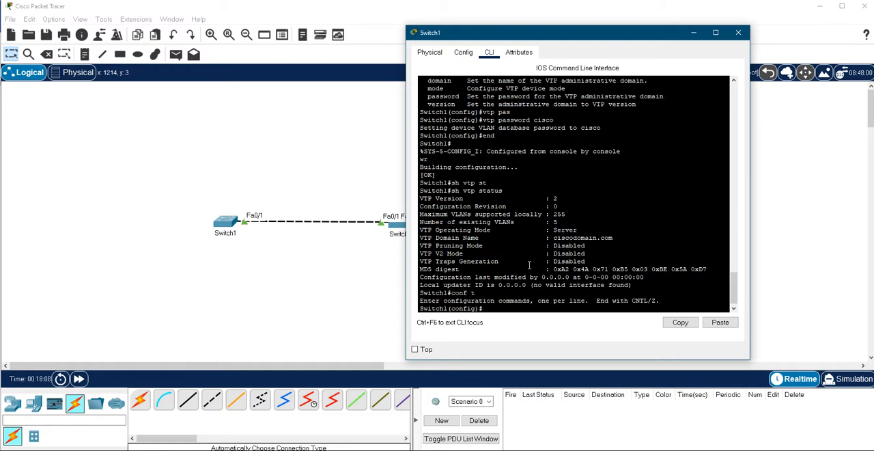
pyautogui.write('vlan 100')
pyautogui.press('Return')
pyautogui.write('na')
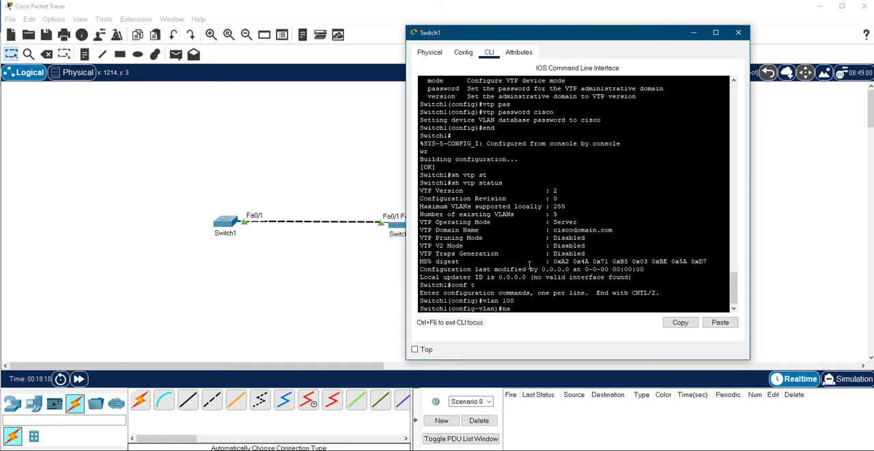
pyautogui.write('me HR')
pyautogui.press('Return')
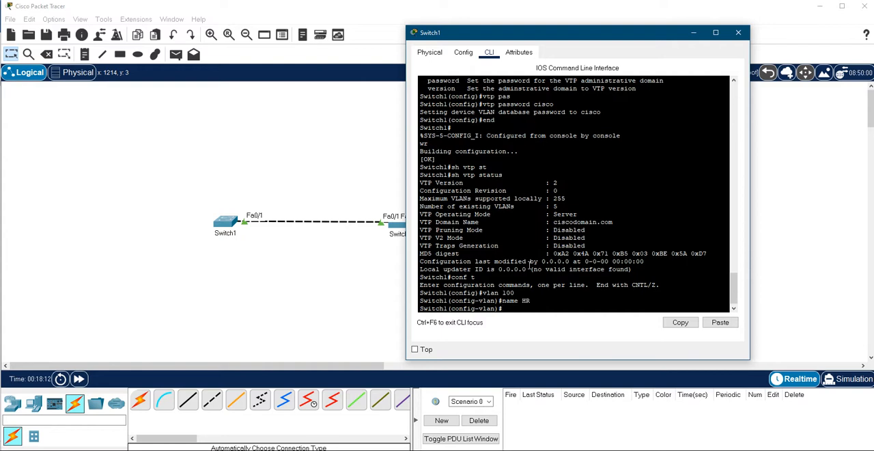
pyautogui.write('exit')
pyautogui.press('Return')
# Step: Create VLAN 200 named SALES on Switch1 and exit VLAN configuration
pyautogui.write('vlan 200')
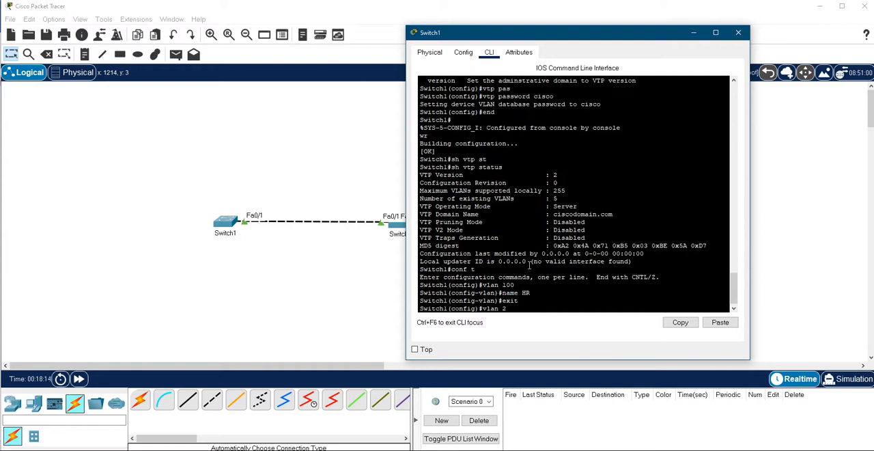
pyautogui.press('Return')
pyautogui.write('name SALES')
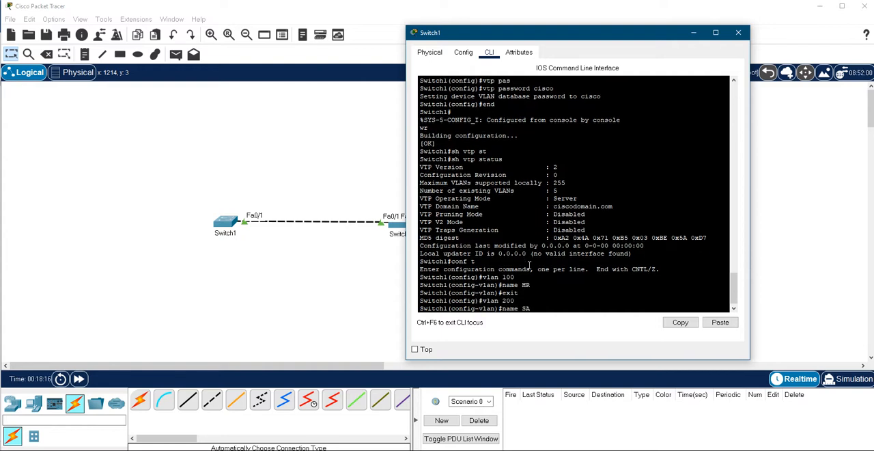
pyautogui.press('Return')
pyautogui.write('exit')
pyautogui.press('Return')
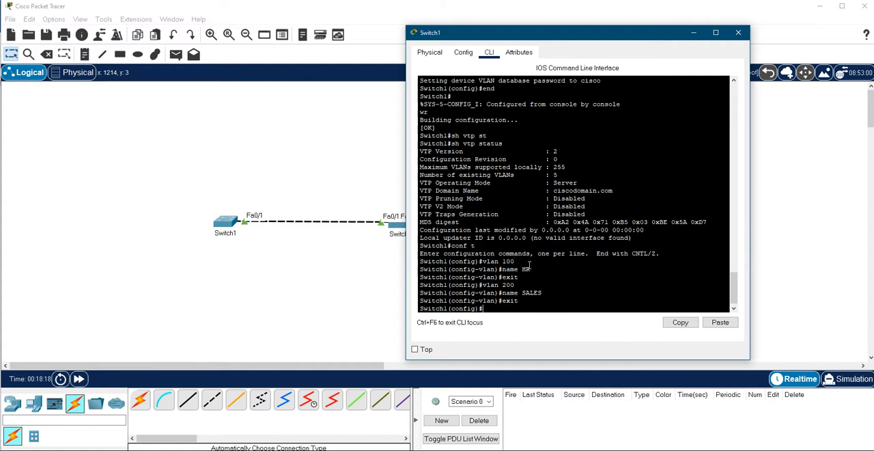
# Step: Create VLAN 300 named Marketing on Switch1
pyautogui.write('vlan 300')
pyautogui.press('Return')
pyautogui.write('name Mar')
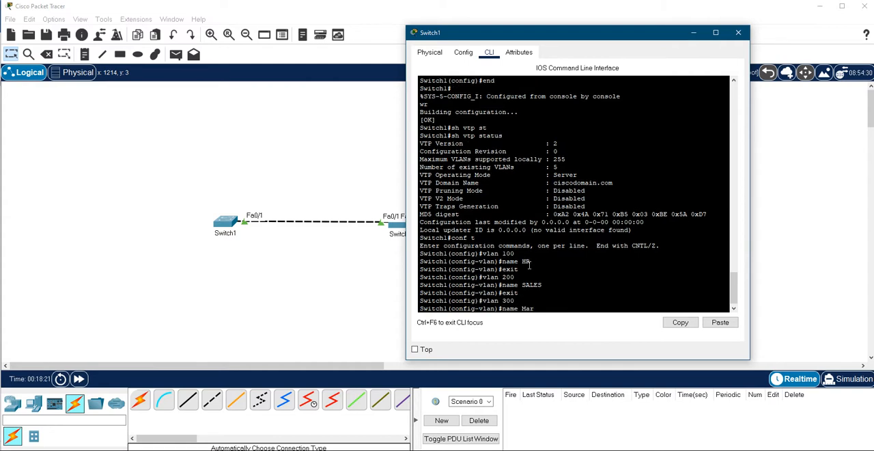
pyautogui.write('keting')
pyautogui.press('Return')
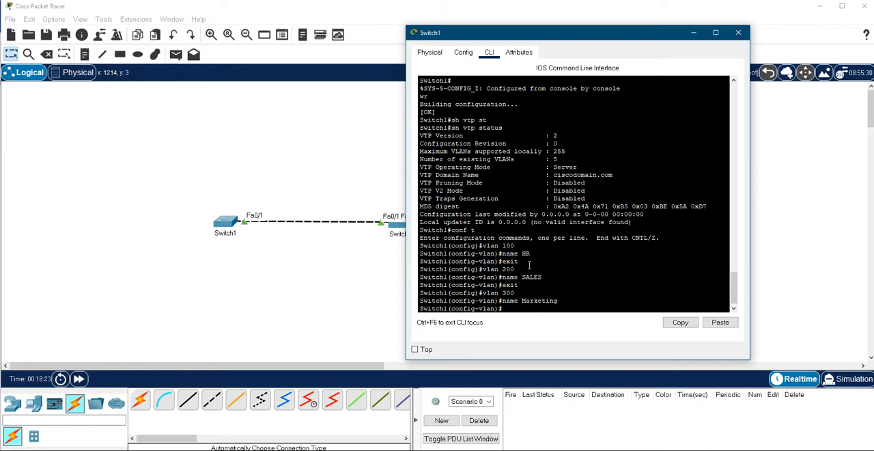
# Step: Leave configuration mode on Switch1, save the configuration with wr and list the VLANs with sh vlan br
pyautogui.write('end')
pyautogui.press('Return')
pyautogui.write('wr')
pyautogui.press('Return')
pyautogui.write('sh vlan br')
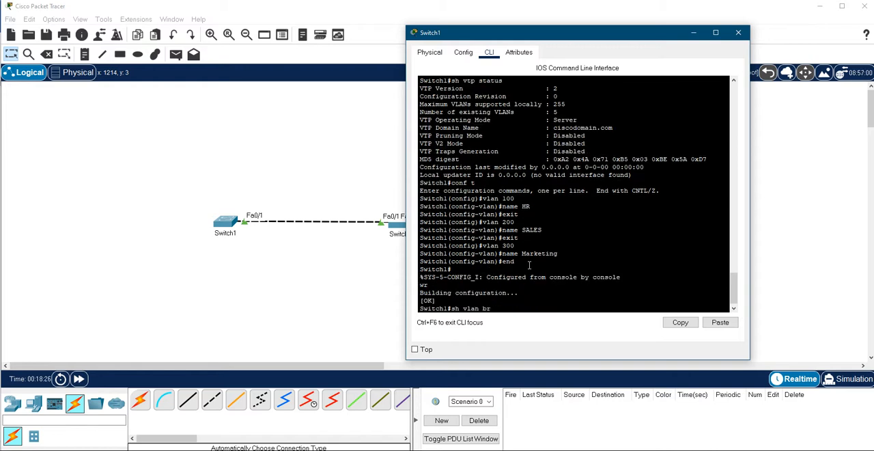
pyautogui.press('Return')
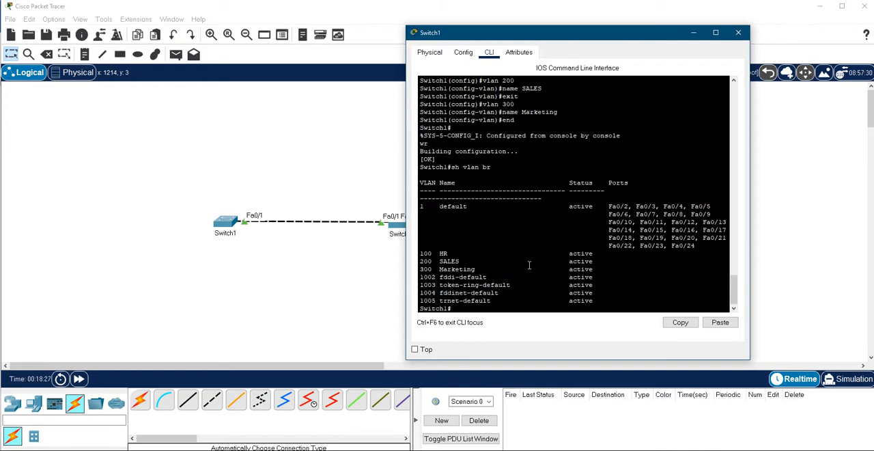
# Step: Review the VLAN 100, 200 and 300 entries and their creation commands on Switch1, and save the configuration again with wr
pyautogui.moveTo(600, 269); pyautogui.dragTo(438, 258)
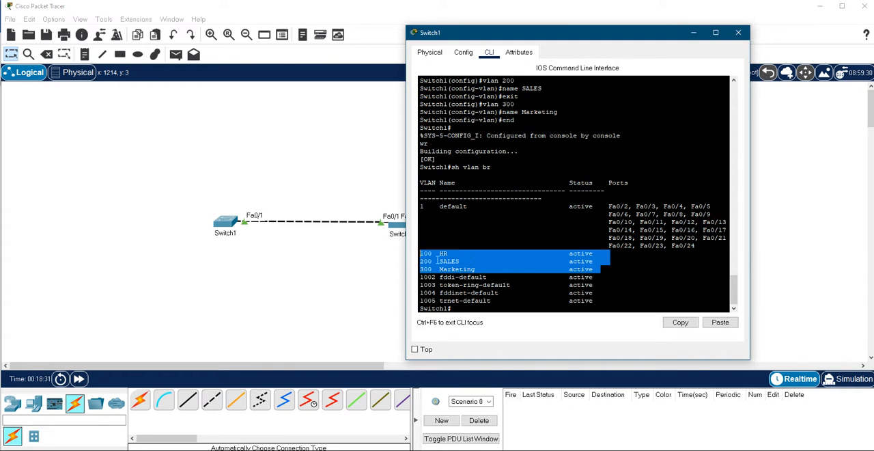
pyautogui.click(473, 231)
pyautogui.scroll(2, 493, 272)
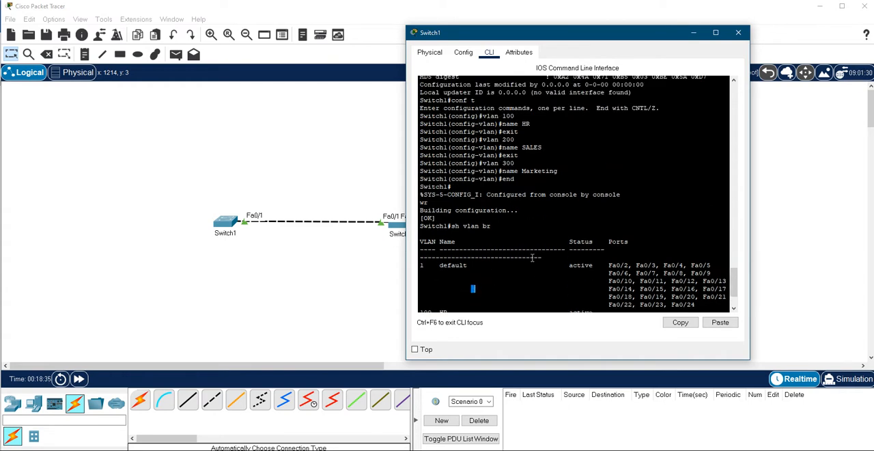
pyautogui.scroll(4, 532, 257)
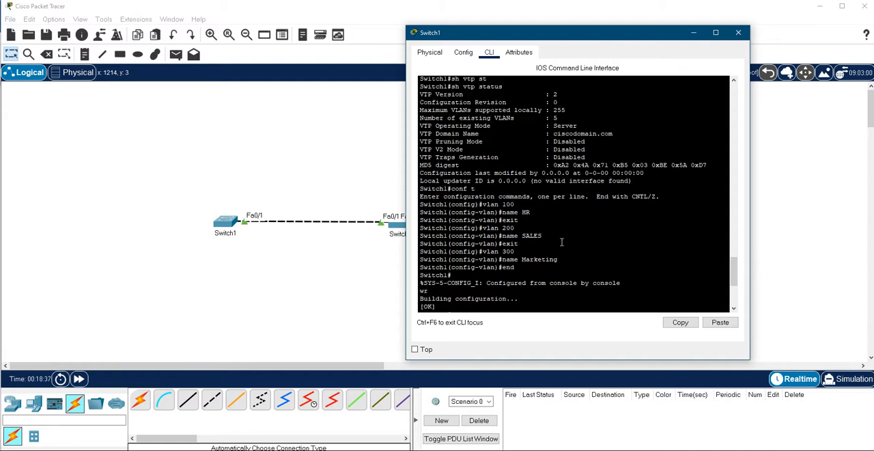
pyautogui.scroll(-6, 560, 244)
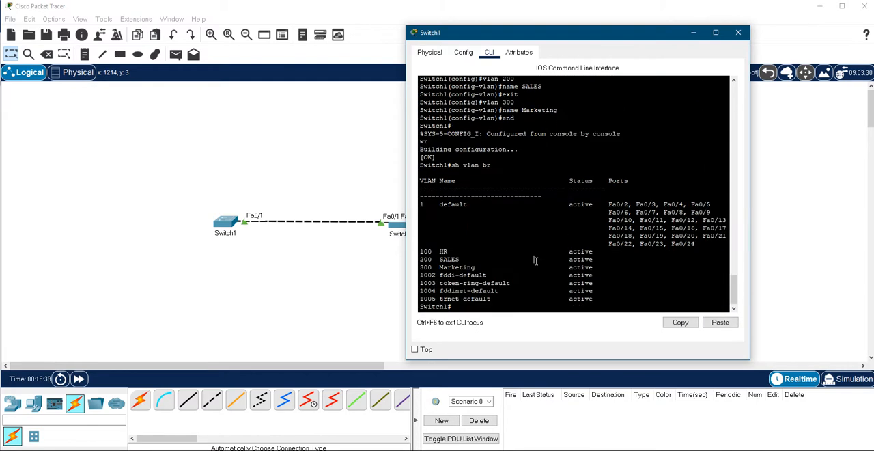
pyautogui.write('wr')
pyautogui.press('Return')
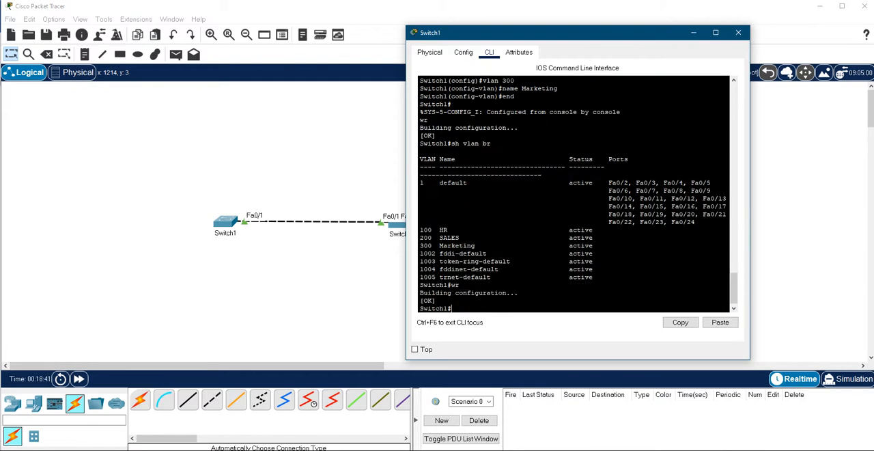
# Step: Check the VTP settings on Switch2 and on Switch3 with sh vtp status
pyautogui.click(649, 448)
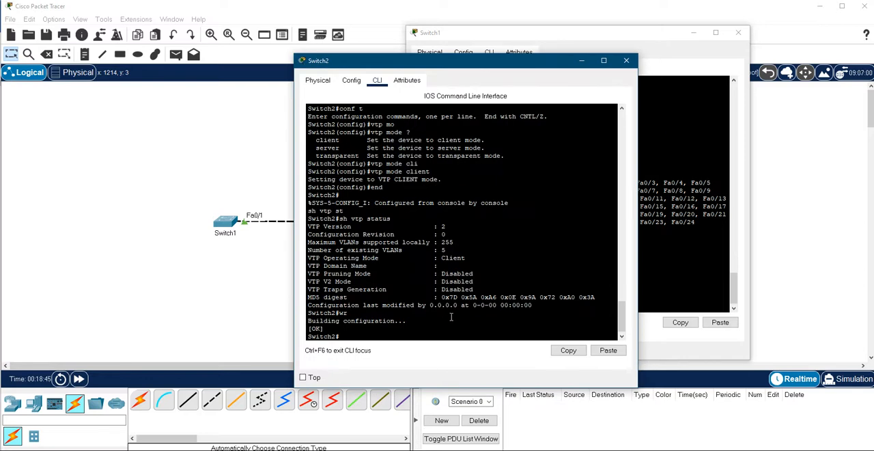
pyautogui.write('sh vtp status')
pyautogui.press('Return')
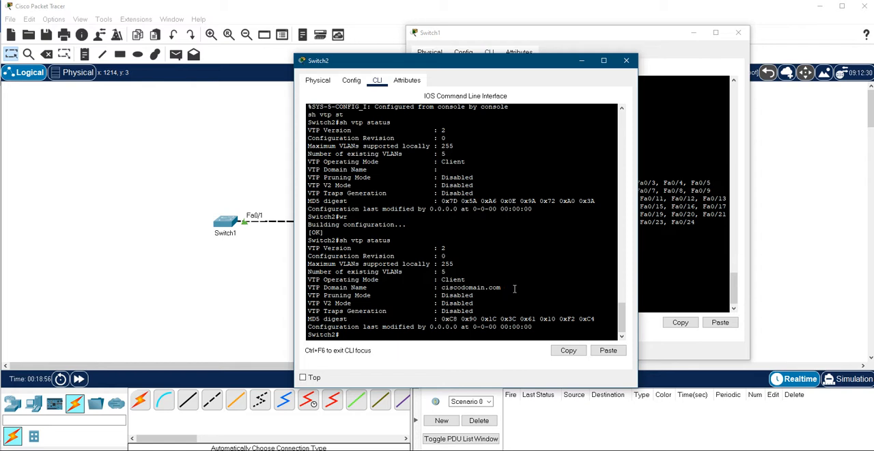
pyautogui.click(512, 449)
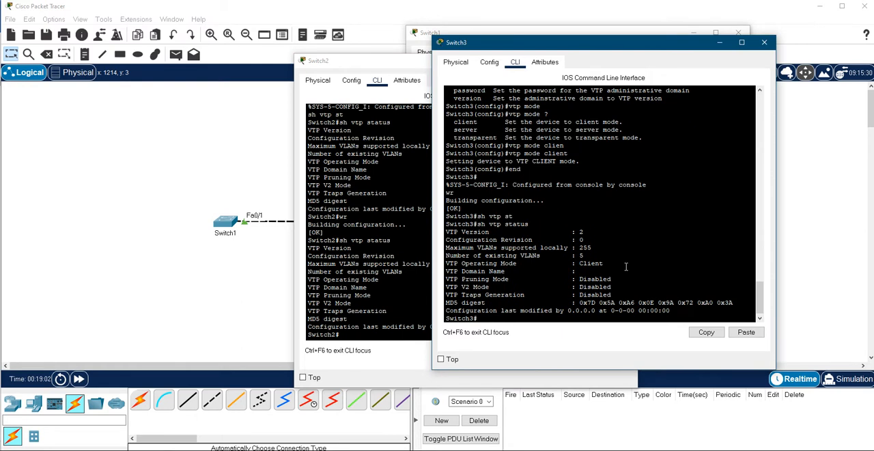
pyautogui.press('Up')
pyautogui.press('Return')
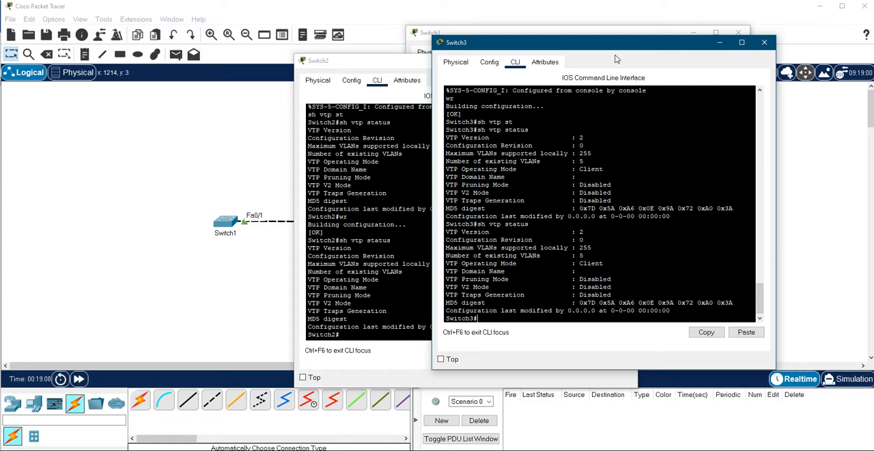
# Step: Place the Switch2 and Switch3 windows side by side and rerun sh vtp status on both switches
pyautogui.moveTo(627, 49); pyautogui.dragTo(696, 47)
pyautogui.moveTo(483, 65); pyautogui.dragTo(292, 44)
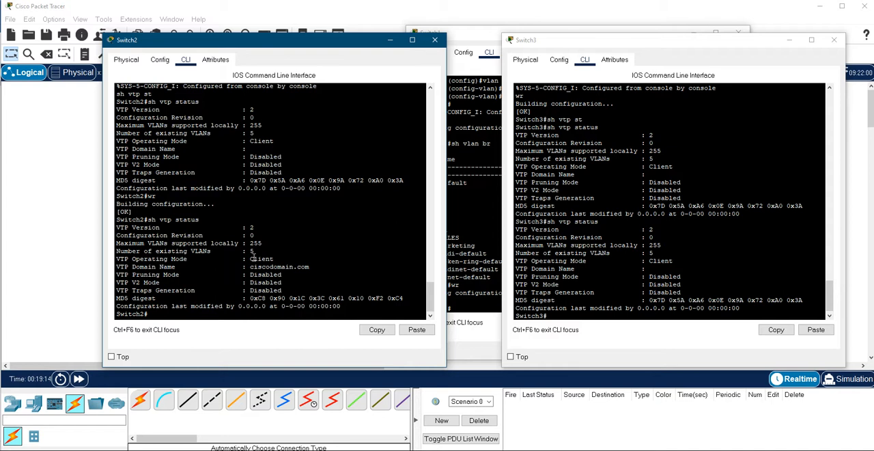
pyautogui.click(663, 292)
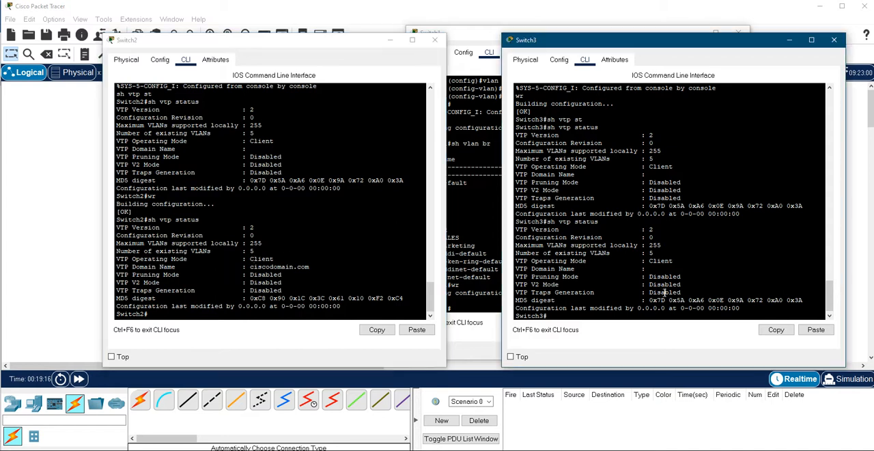
pyautogui.press('Up')
pyautogui.press('Return')
pyautogui.click(323, 255)
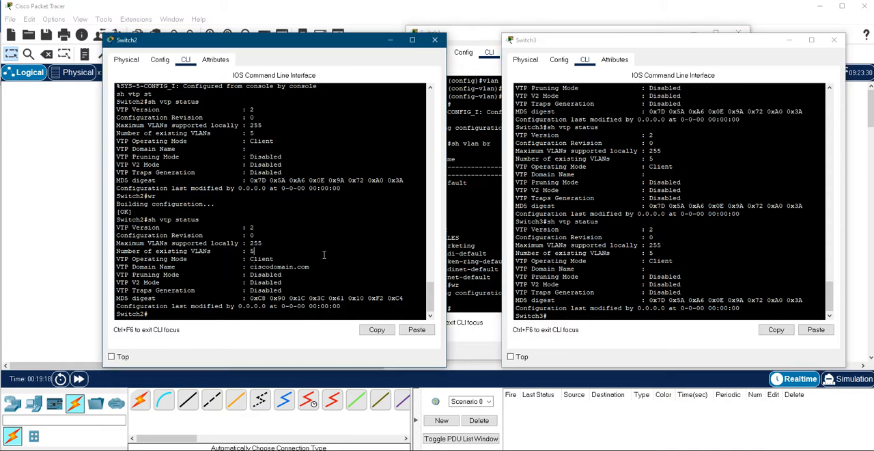
pyautogui.press('Up')
pyautogui.press('Return')
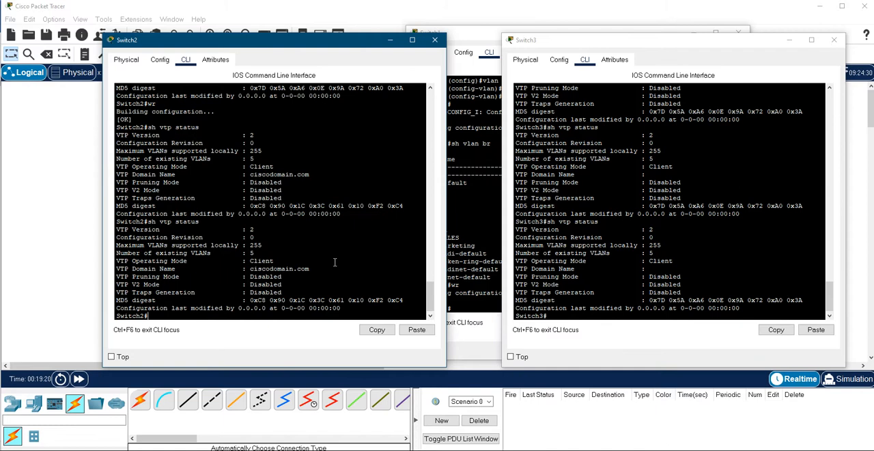
# Step: Return to Switch1's console and list its VLANs with sh vlan br
pyautogui.click(468, 247)
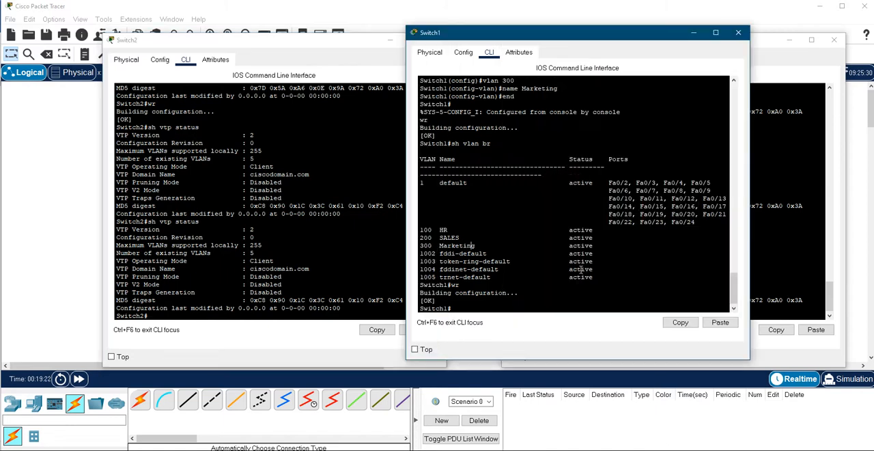
pyautogui.click(271, 222)
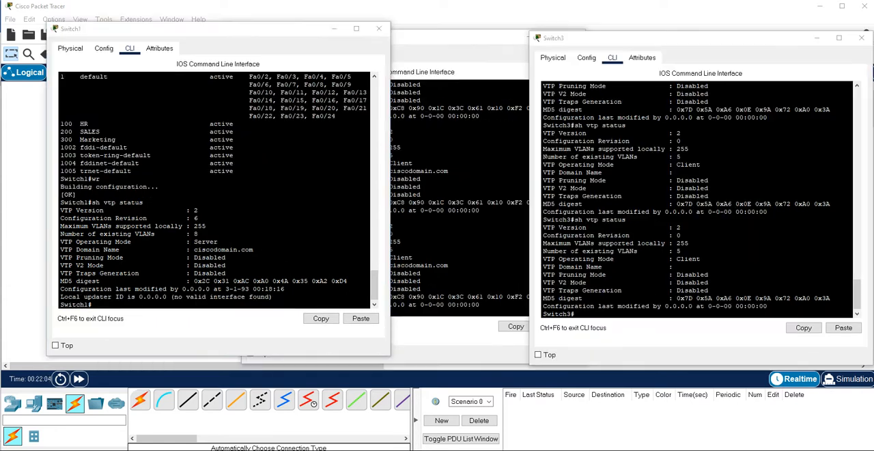
pyautogui.click(166, 234)
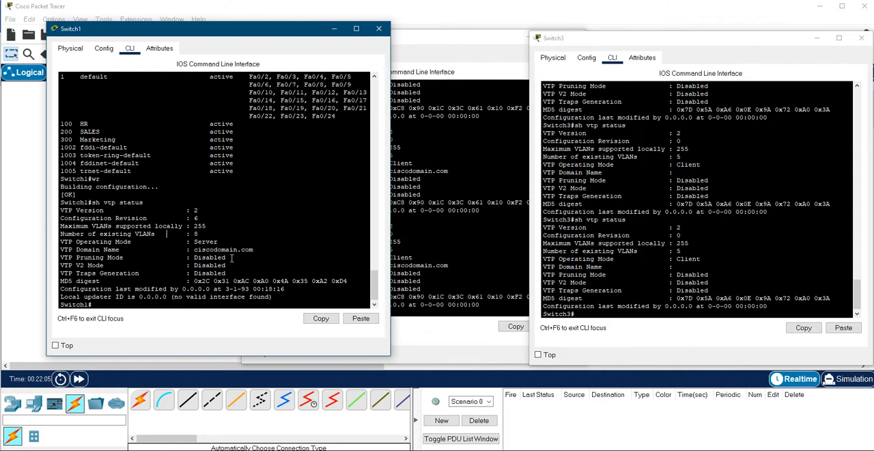
pyautogui.write('sh vlan br')
pyautogui.press('Return')
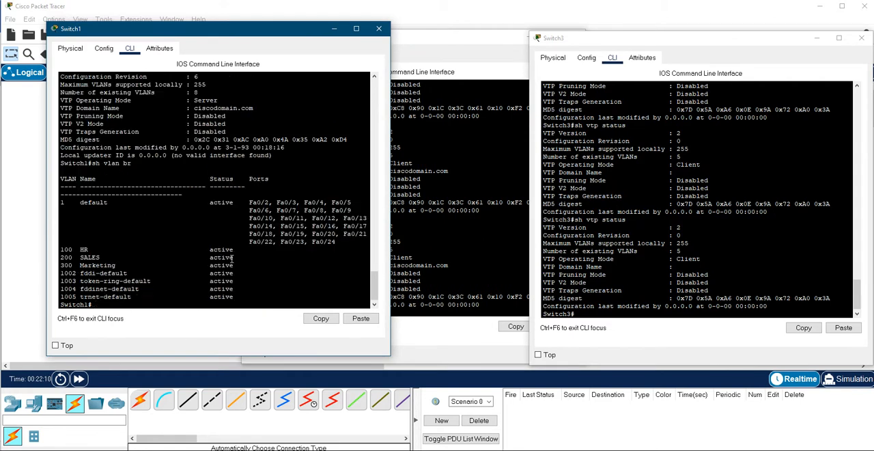
# Step: List the VLANs on Switch2 with sh vlan br and examine the VTP Domain Name line in its status output
pyautogui.click(439, 230)
pyautogui.write('sh vlan br')
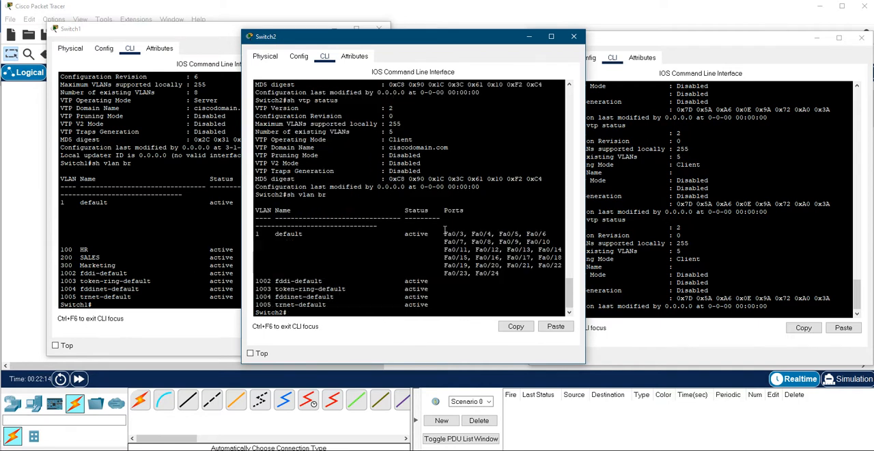
pyautogui.press('Return')
pyautogui.moveTo(407, 152); pyautogui.dragTo(257, 151)
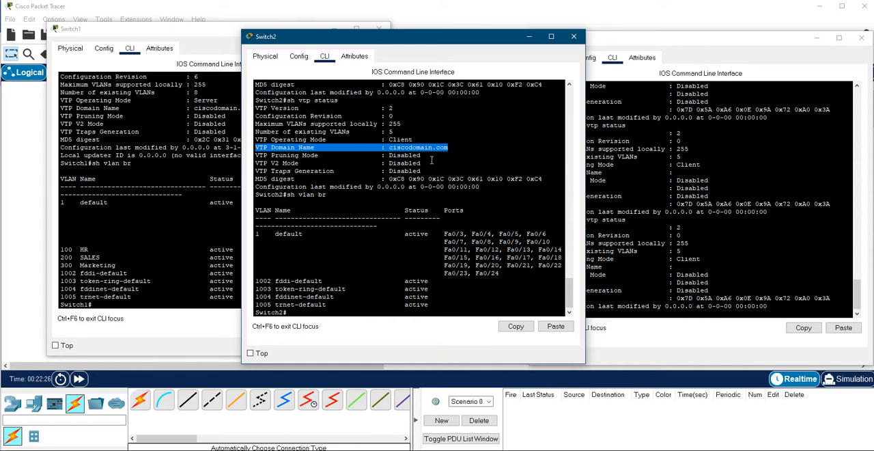
# Step: List the VLANs on Switch3 with sh vlan br
pyautogui.click(663, 180)
pyautogui.write('sh')
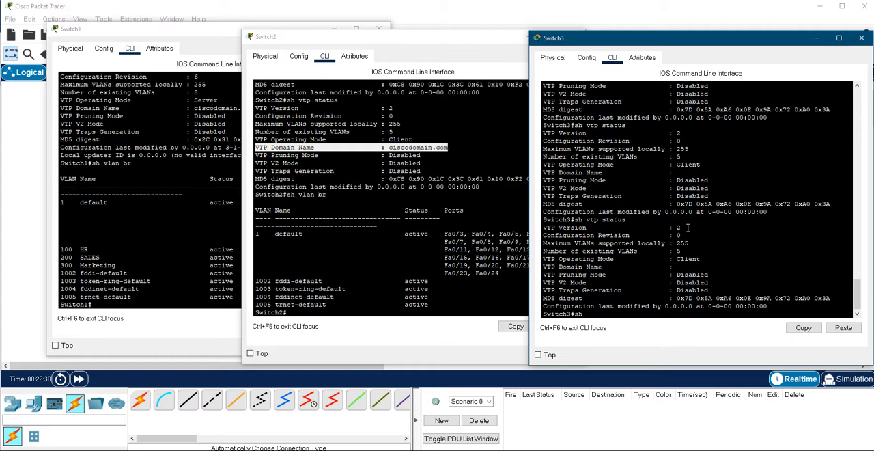
pyautogui.write(' vlan br')
pyautogui.press('Return')
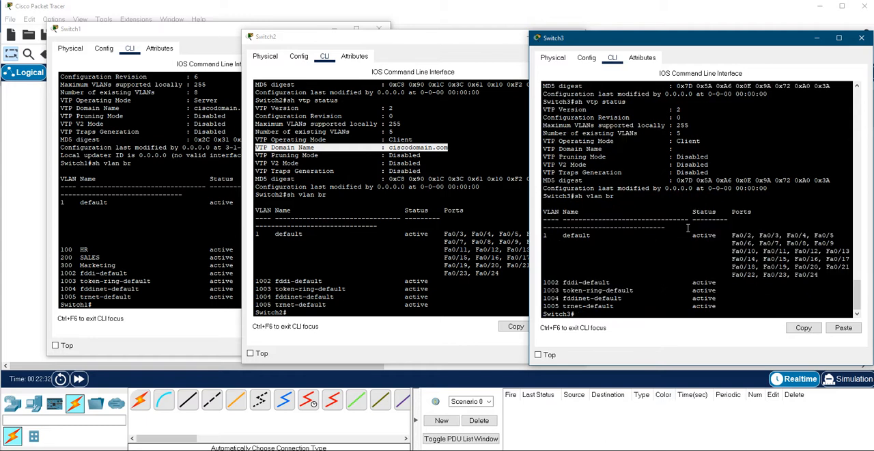
# Step: Compare the VLAN 100, 200 and 300 entries on Switch1 with the VLAN lists of Switch2 and Switch3
pyautogui.click(235, 265)
pyautogui.moveTo(236, 265); pyautogui.dragTo(60, 250)
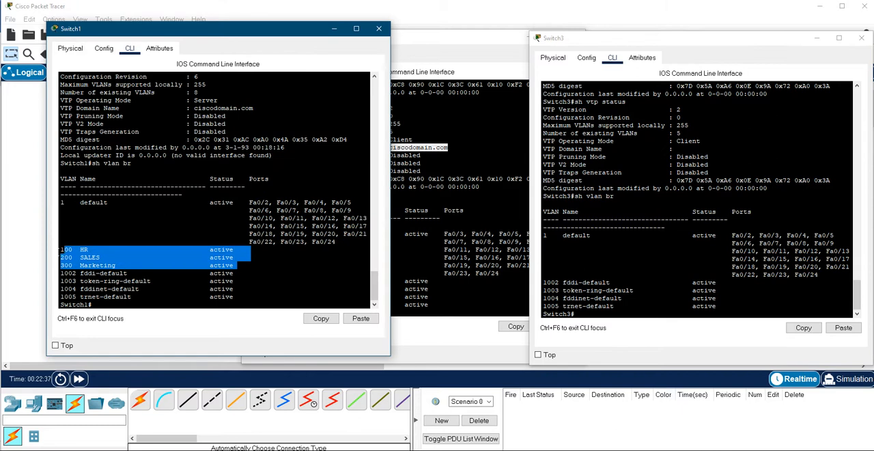
pyautogui.click(466, 265)
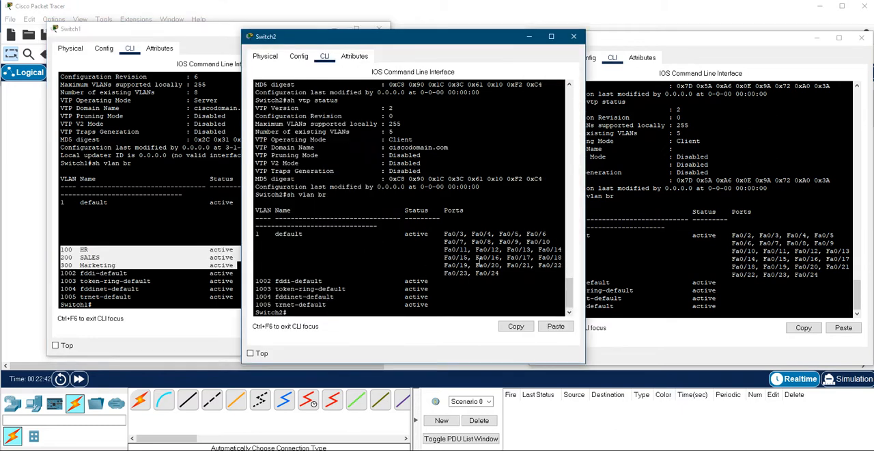
pyautogui.click(599, 277)
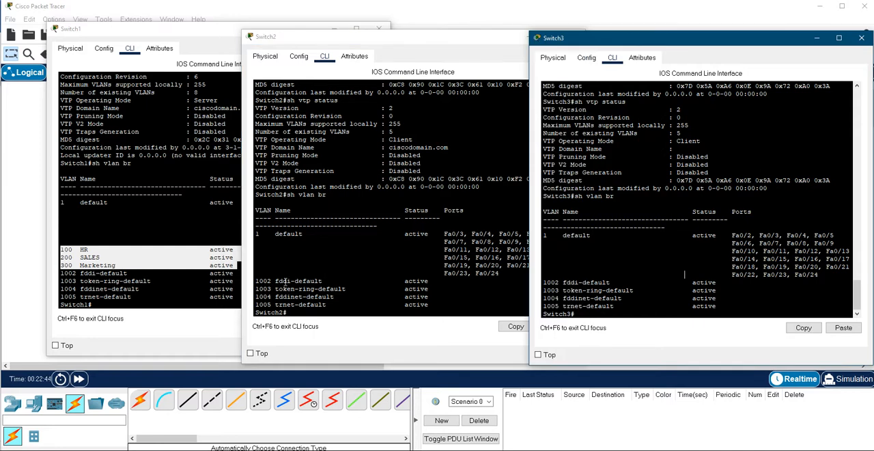
# Step: Enter global configuration mode on Switch2 with conf t and set the VTP domain to ciscodomain.com
pyautogui.click(363, 248)
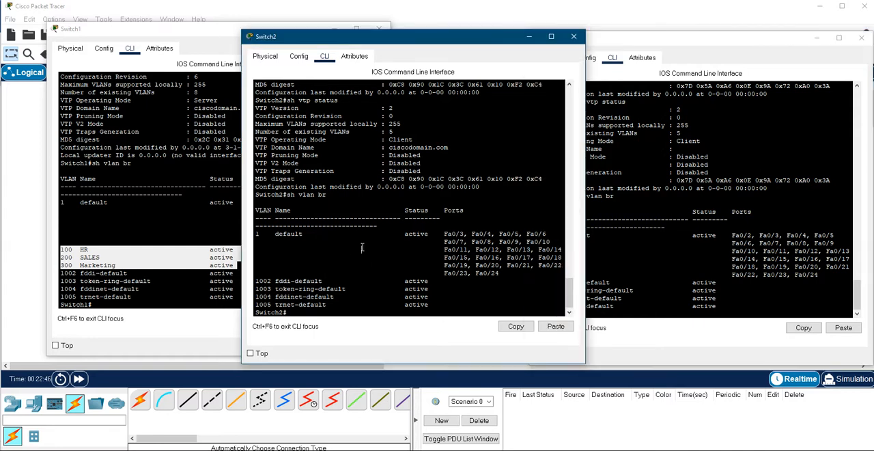
pyautogui.write('conf t')
pyautogui.press('Return')
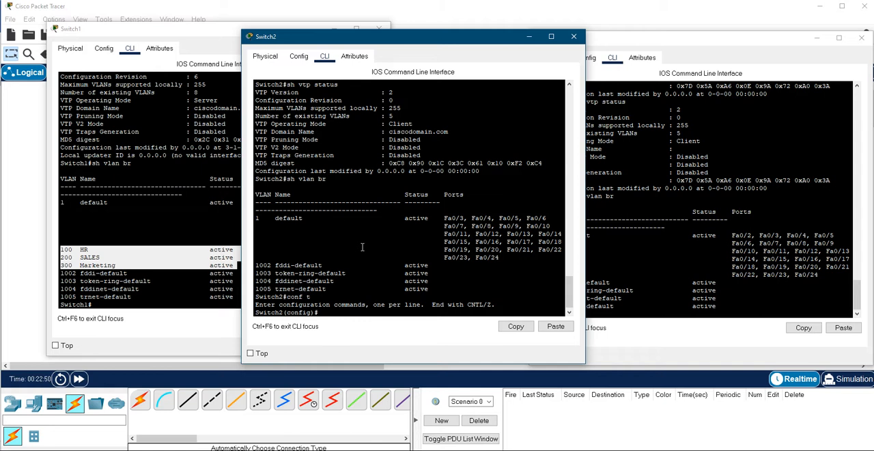
pyautogui.write('vtp dom')
pyautogui.press('Tab')
pyautogui.write('?')
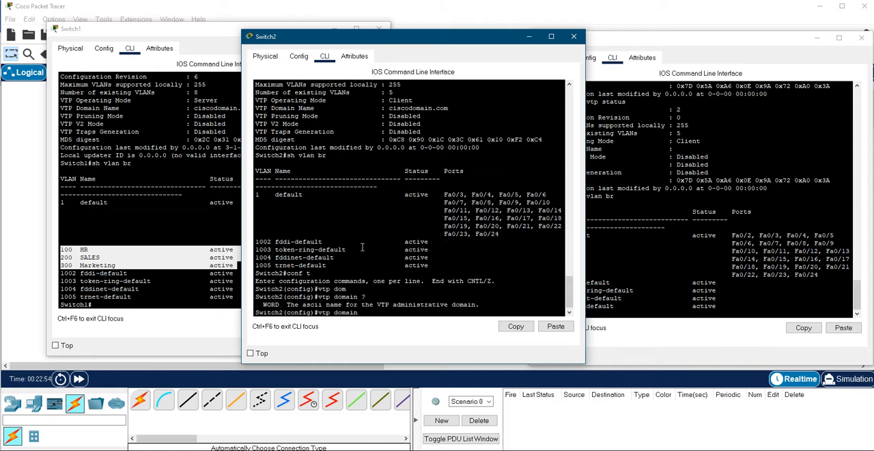
pyautogui.write('ciscodomain.com')
pyautogui.press('Return')
# Step: Set the VTP password on Switch2 with the vtp password command
pyautogui.write('vtp ')
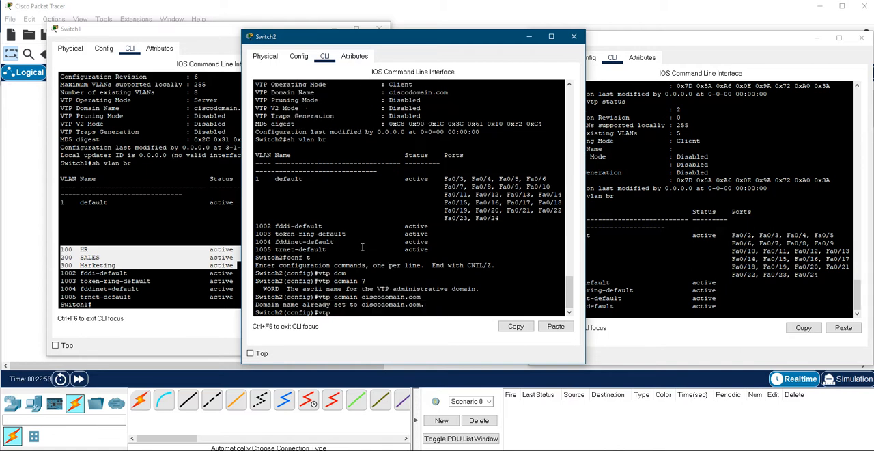
pyautogui.write('pass')
pyautogui.press('Tab')
pyautogui.write('cis')
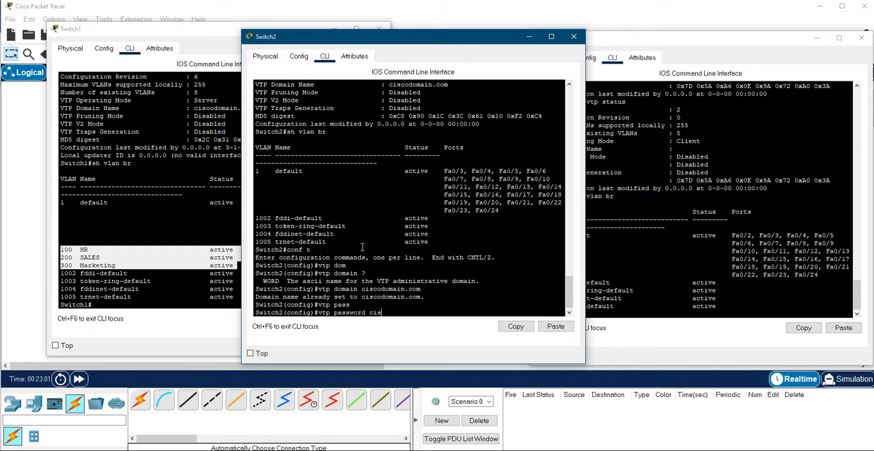
pyautogui.write('co')
pyautogui.press('Return')
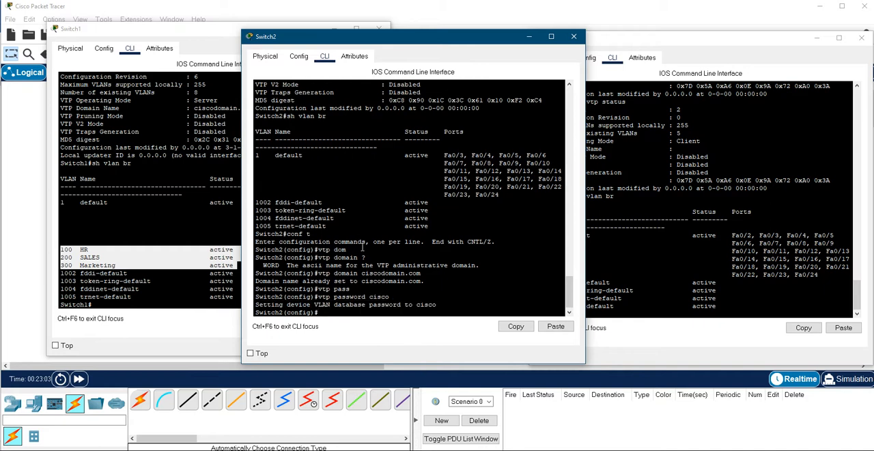
# Step: Leave configuration mode on Switch2 with end and save its configuration with wr
pyautogui.write('end')
pyautogui.press('Return')
pyautogui.write('wr')
pyautogui.press('Return')
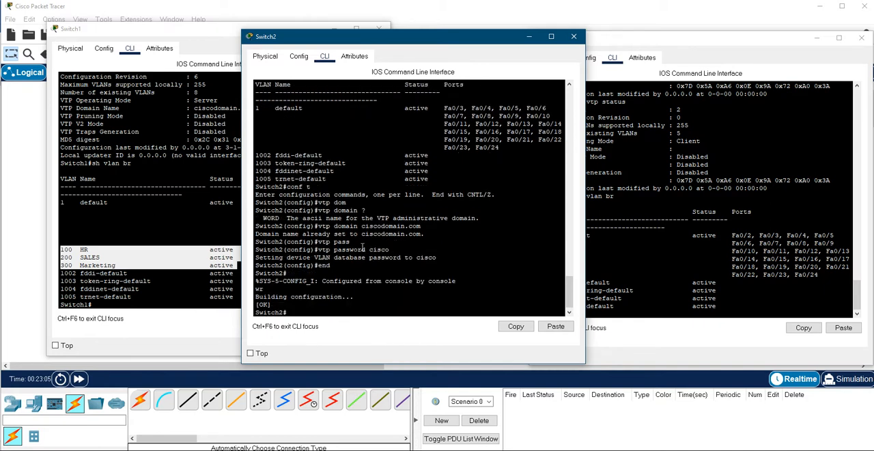
# Step: Enter global configuration mode on Switch3 with conf t and set its VTP domain to ciscodomain.com
pyautogui.click(682, 220)
pyautogui.write('conf t')
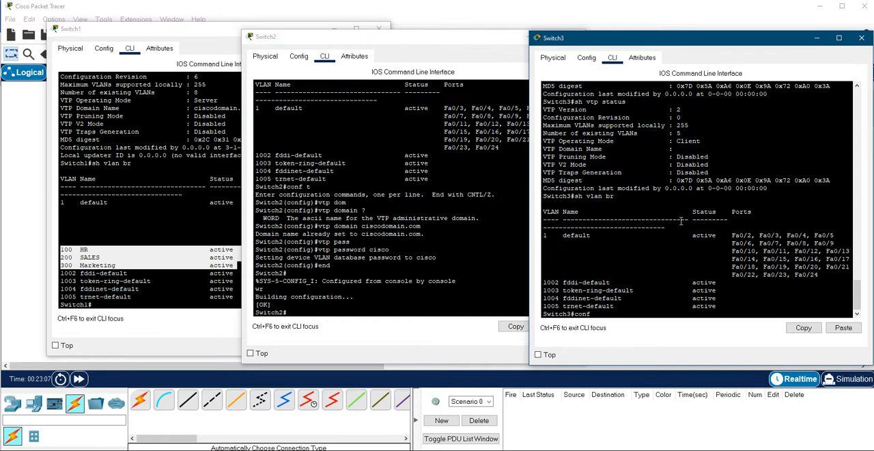
pyautogui.press('Return')
pyautogui.write('vtp')
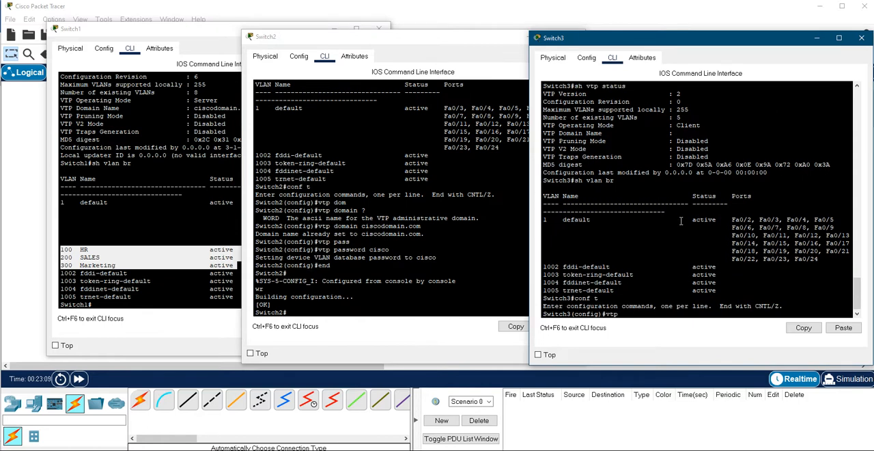
pyautogui.write(' dom')
pyautogui.press('Tab')
pyautogui.write('cisco')
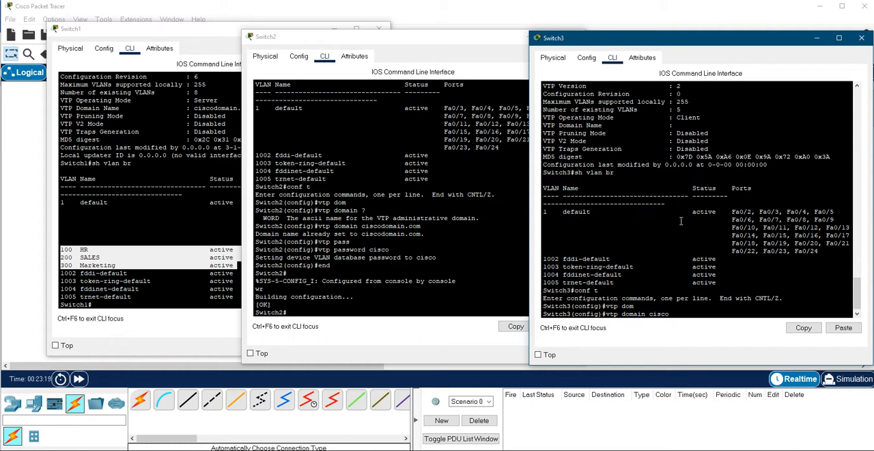
pyautogui.write('domain.com')
pyautogui.press('Return')
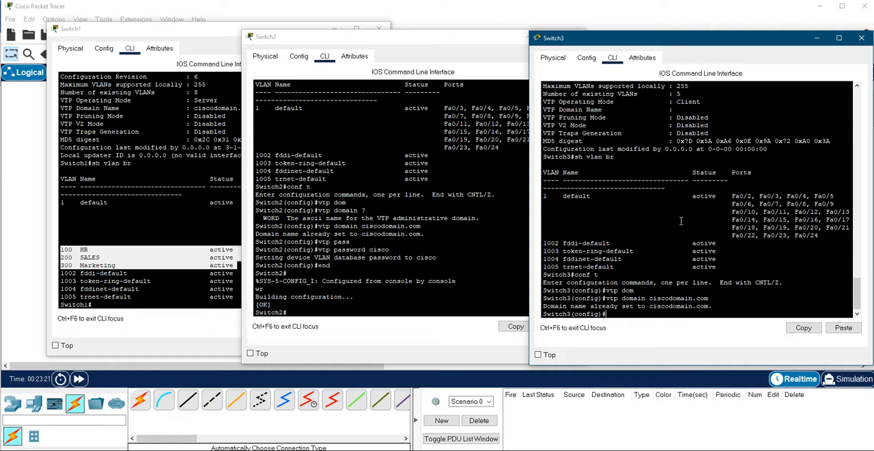
# Step: Set the VTP password on Switch3 with the vtp password command, then end configuration mode and save with wr
pyautogui.write('vtp passwo')
pyautogui.press('Tab')
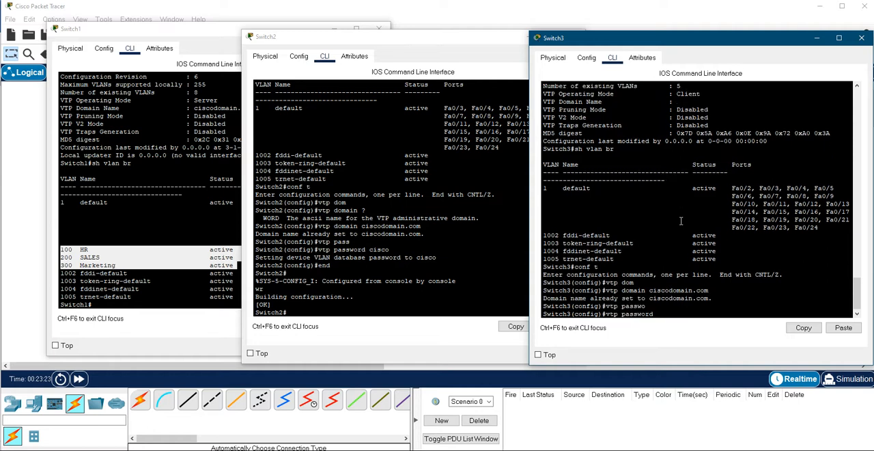
pyautogui.write('cisco')
pyautogui.press('Return')
pyautogui.write('end')
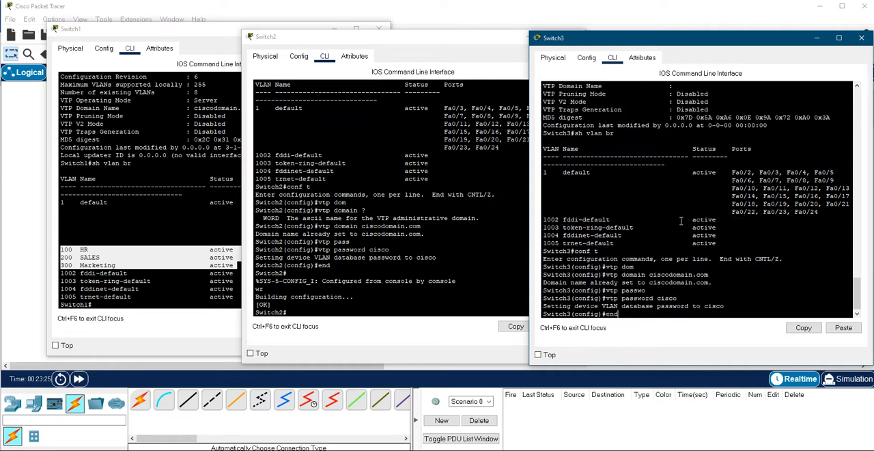
pyautogui.press('Return')
pyautogui.write('wr')
pyautogui.press('Return')
# Step: List the VLANs on Switch3 with sh vlan br
pyautogui.write('sh lva')
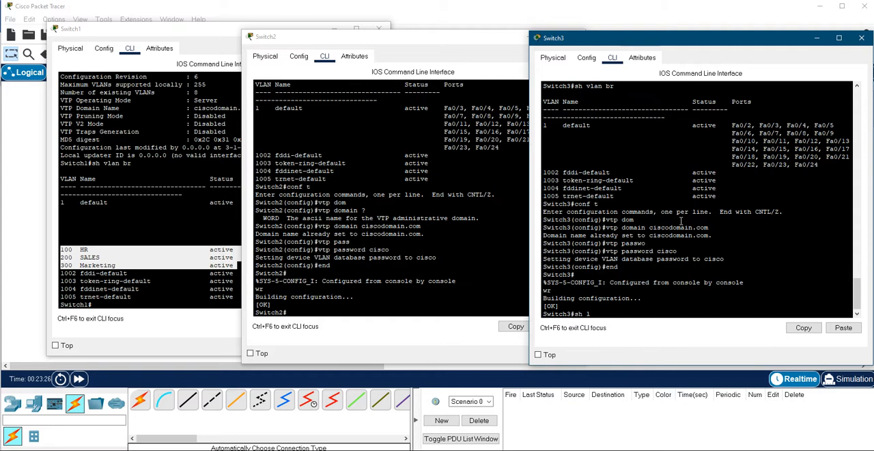
pyautogui.press('BackSpace')
pyautogui.press('BackSpace')
pyautogui.write('an br')
pyautogui.press('Return')
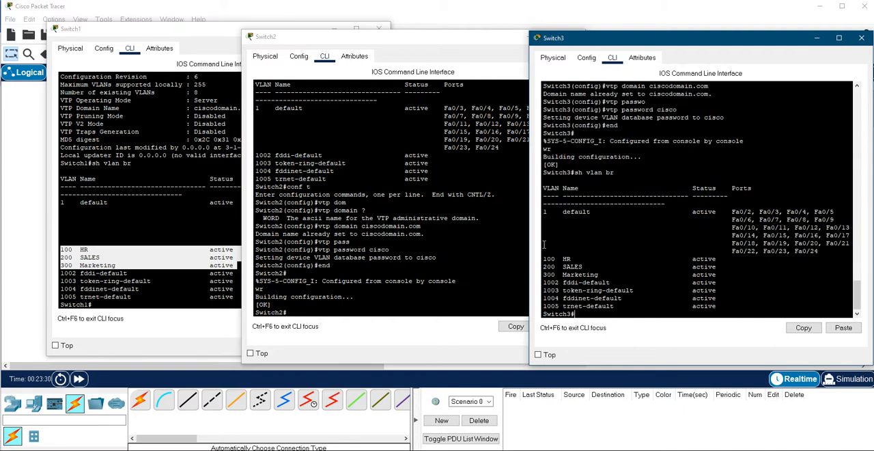
# Step: List the VLANs on Switch2 with sh vlan br
pyautogui.click(458, 243)
pyautogui.write('sh val')
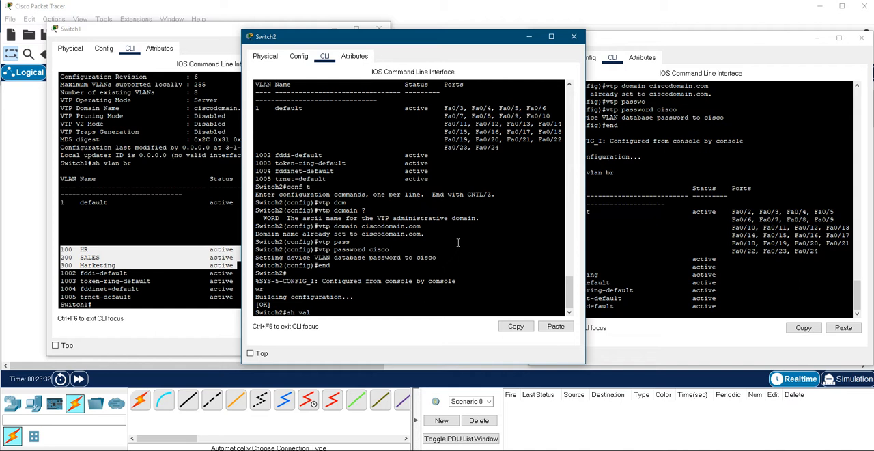
pyautogui.write('n')
pyautogui.press('BackSpace')
pyautogui.press('BackSpace')
pyautogui.press('BackSpace')
pyautogui.press('BackSpace')
pyautogui.write('lan br')
pyautogui.press('Return')
# Step: Compare the VLAN 100, 200 and 300 entries across the Switch3, Switch2 and Switch1 consoles
pyautogui.click(619, 252)
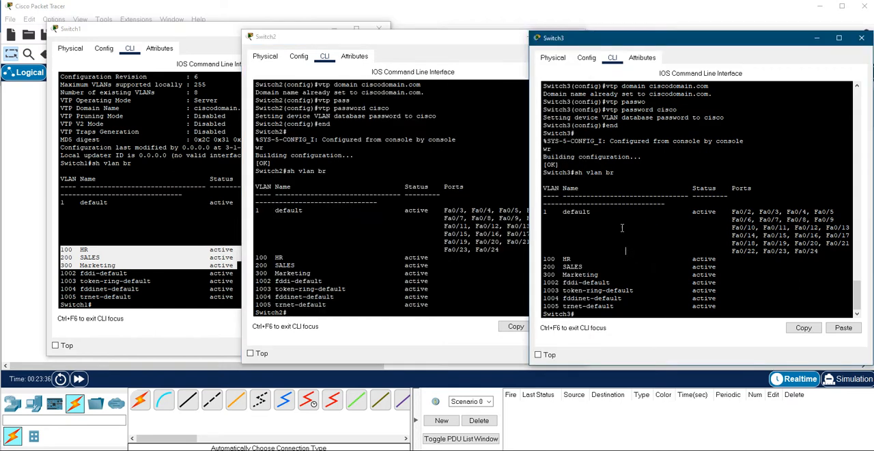
pyautogui.click(394, 200)
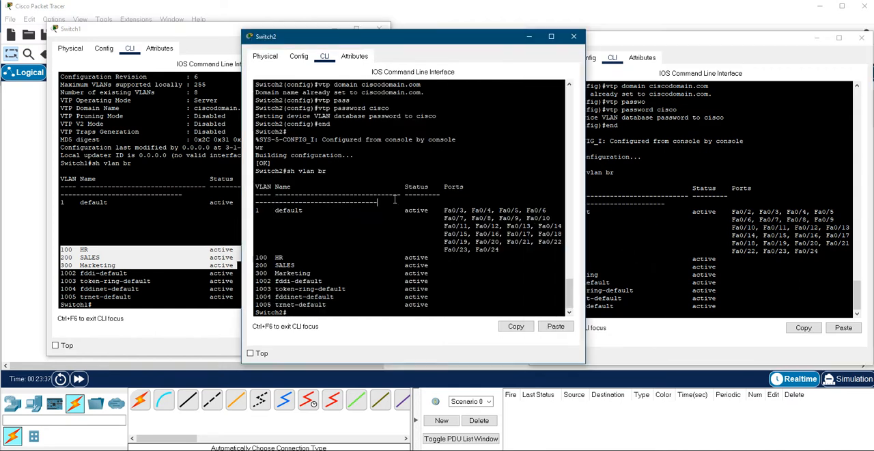
pyautogui.click(155, 219)
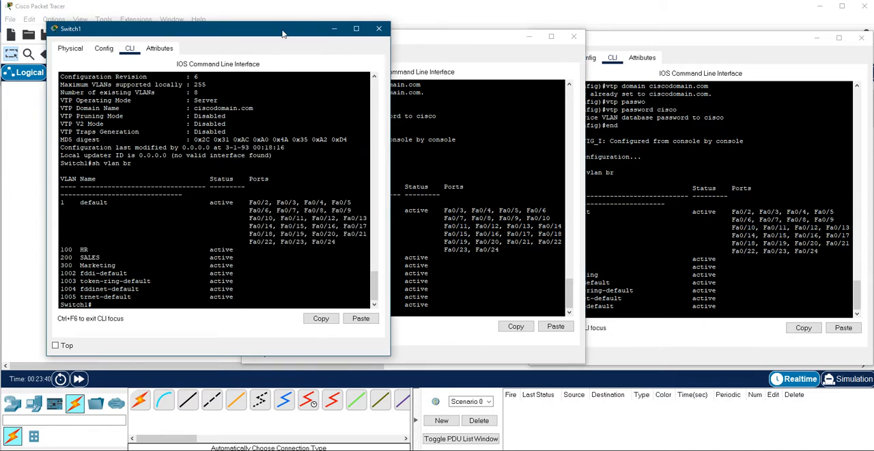
pyautogui.moveTo(282, 33); pyautogui.dragTo(262, 26)
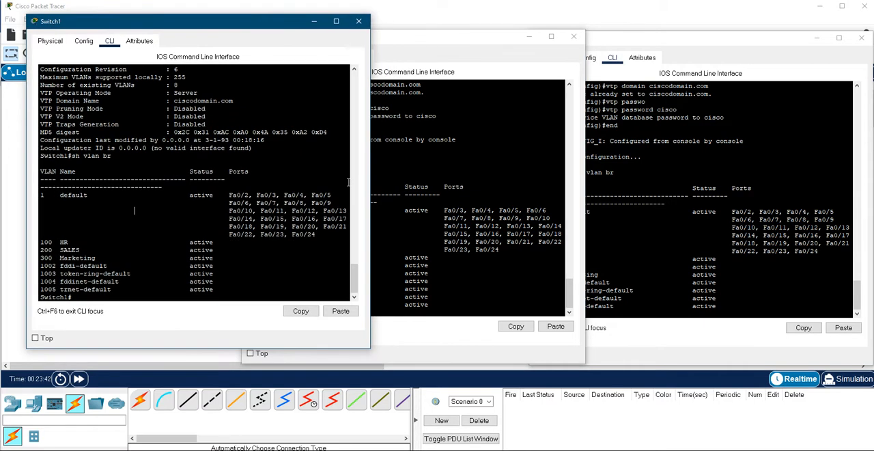
pyautogui.click(442, 208)
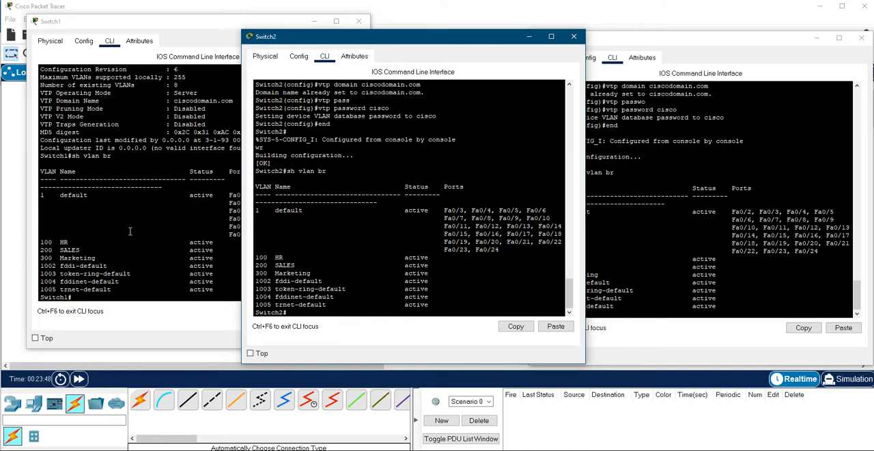
# Step: Show the VTP status on Switch1 with sh vtp status and highlight its Configuration Revision line
pyautogui.click(130, 232)
pyautogui.write('s')
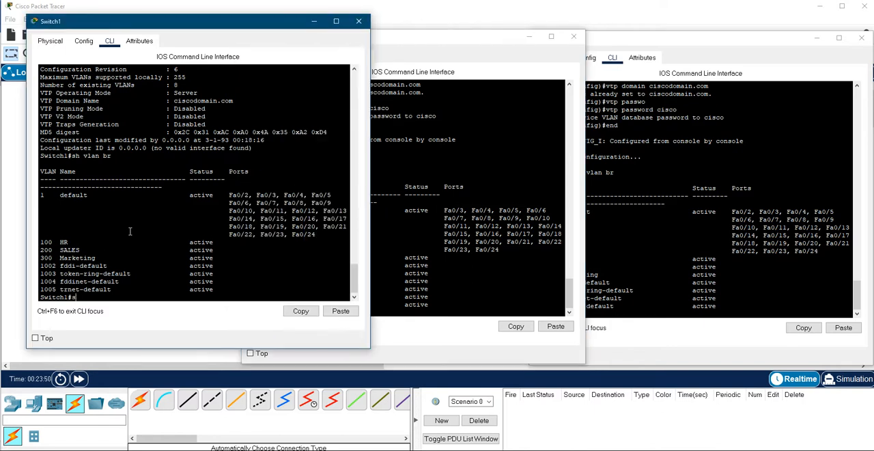
pyautogui.write('h vtp sta')
pyautogui.press('Tab')
pyautogui.press('Return')
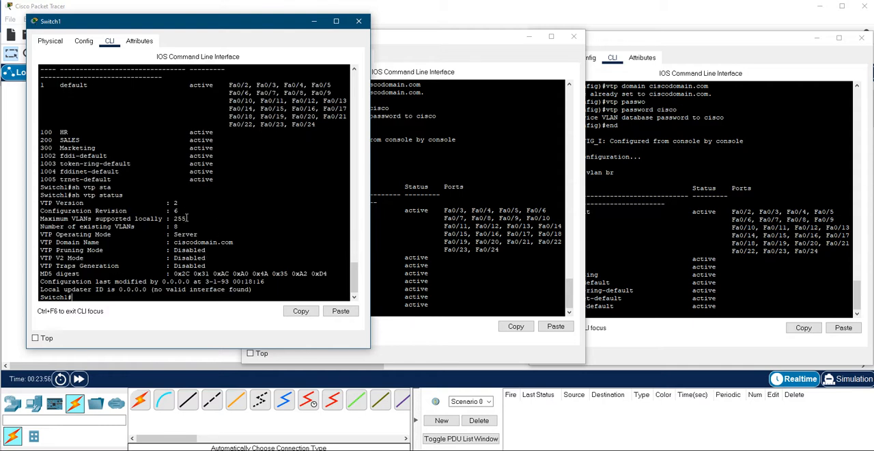
pyautogui.moveTo(180, 212); pyautogui.dragTo(39, 213)
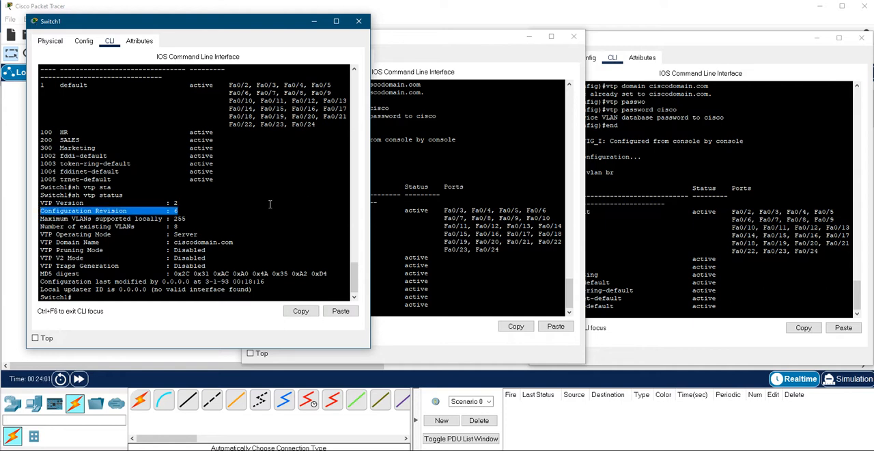
# Step: Show the VTP status on Switch2 with sh vtp status and highlight its Configuration Revision line
pyautogui.click(400, 209)
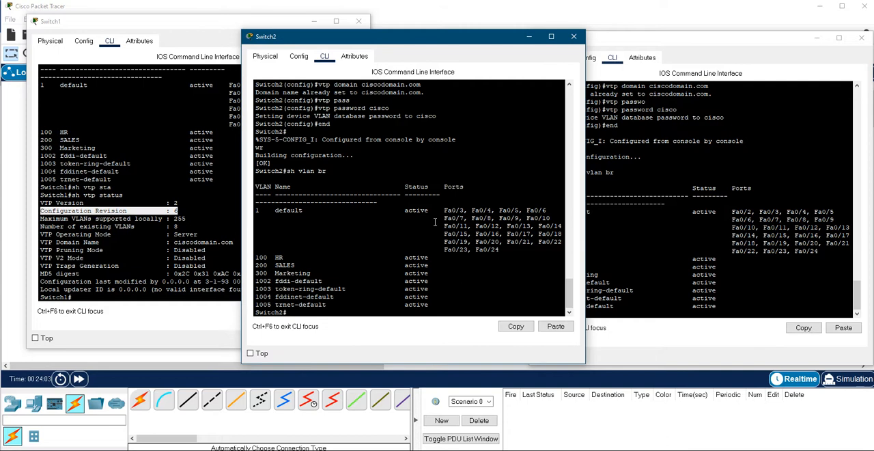
pyautogui.write('sh vtp st')
pyautogui.press('Tab')
pyautogui.press('Return')
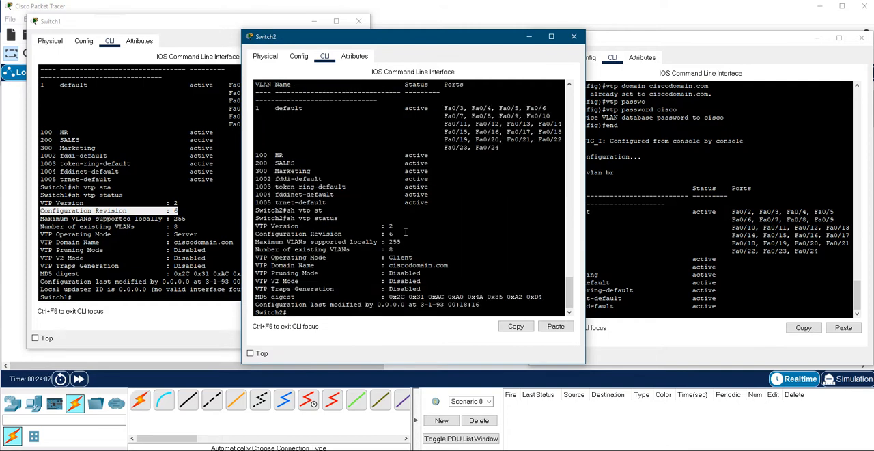
pyautogui.moveTo(395, 234); pyautogui.dragTo(255, 234)
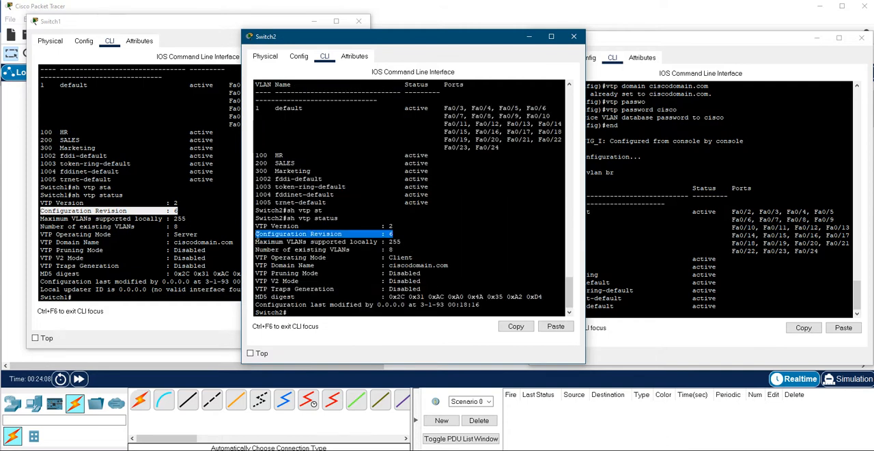
# Step: Show the VTP status on Switch3 with sh vtp status and highlight its Configuration Revision line
pyautogui.click(676, 243)
pyautogui.write('sh vtp st')
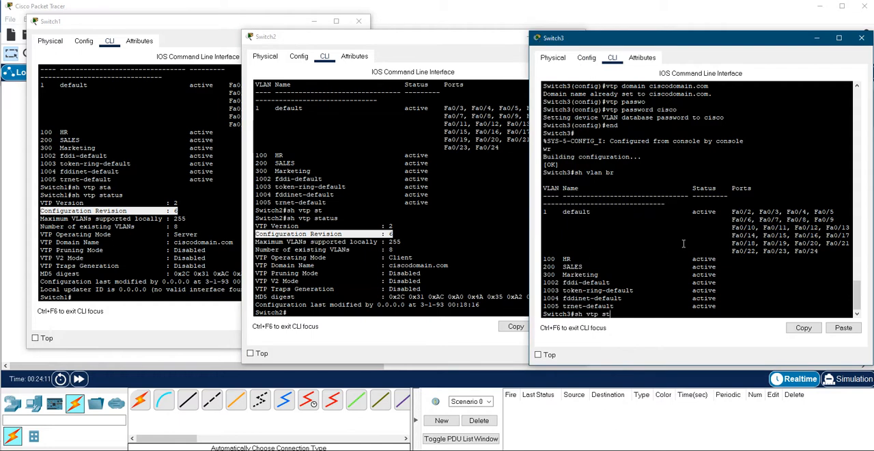
pyautogui.press('Tab')
pyautogui.press('Return')
pyautogui.moveTo(682, 235); pyautogui.dragTo(542, 234)
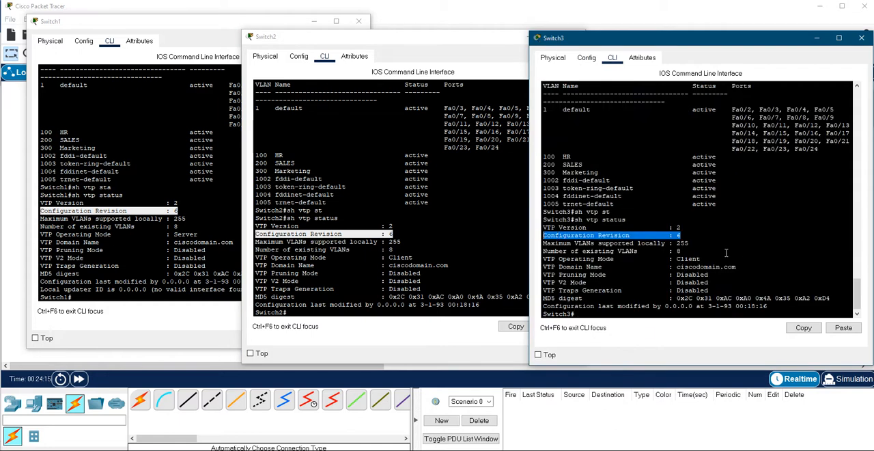
# Step: Enter global configuration mode on Switch2 and set its VTP mode to transparent
pyautogui.click(424, 210)
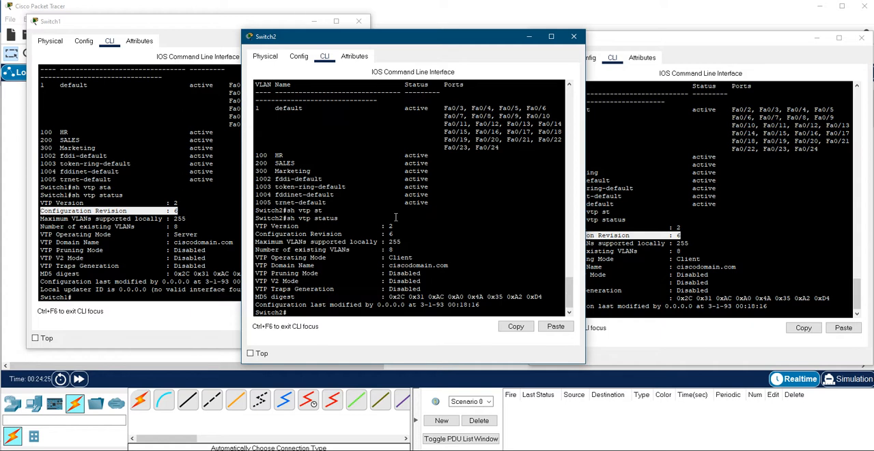
pyautogui.write('conf t')
pyautogui.press('Return')
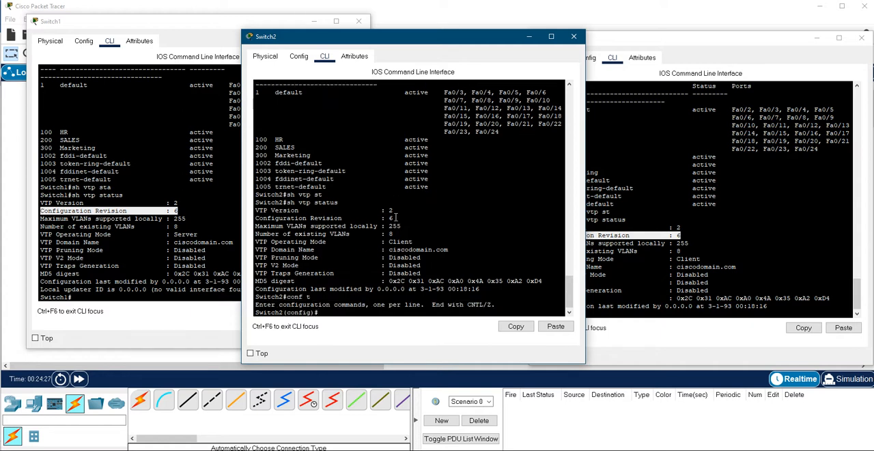
pyautogui.write('vtp mod')
pyautogui.press('Tab')
pyautogui.write('tr')
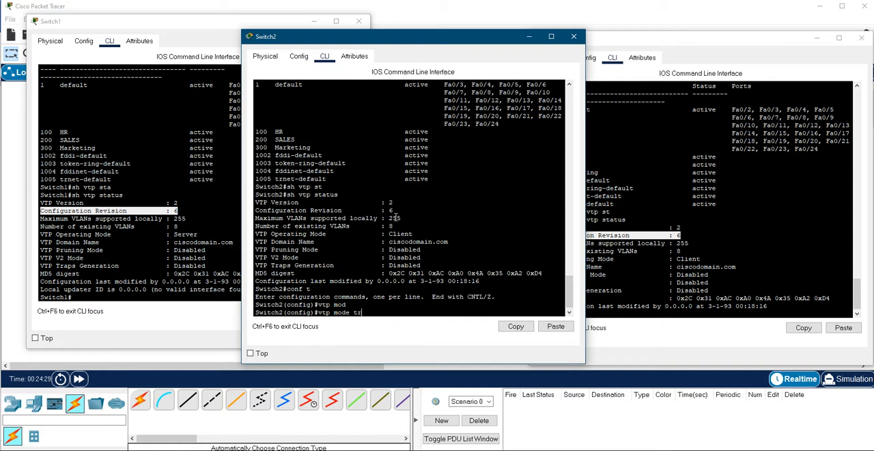
pyautogui.press('Tab')
pyautogui.press('Return')
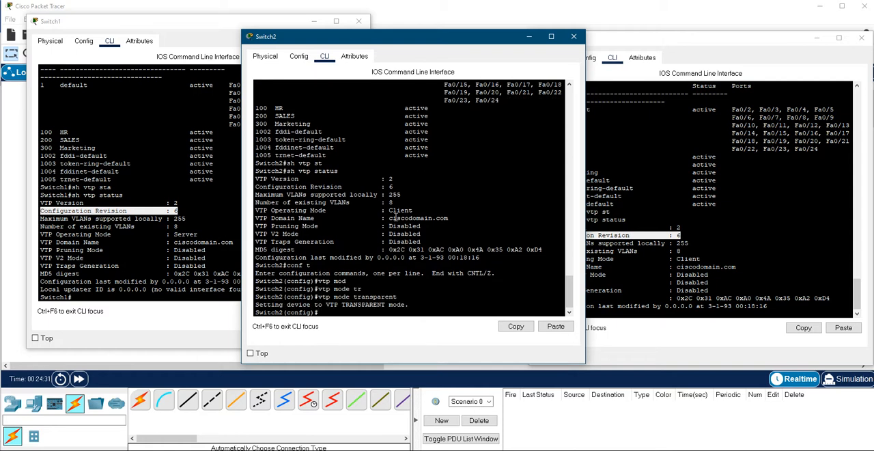
# Step: End the configuration session on Switch2 and write the transparent-mode configuration to memory with wr
pyautogui.write('end')
pyautogui.press('Return')
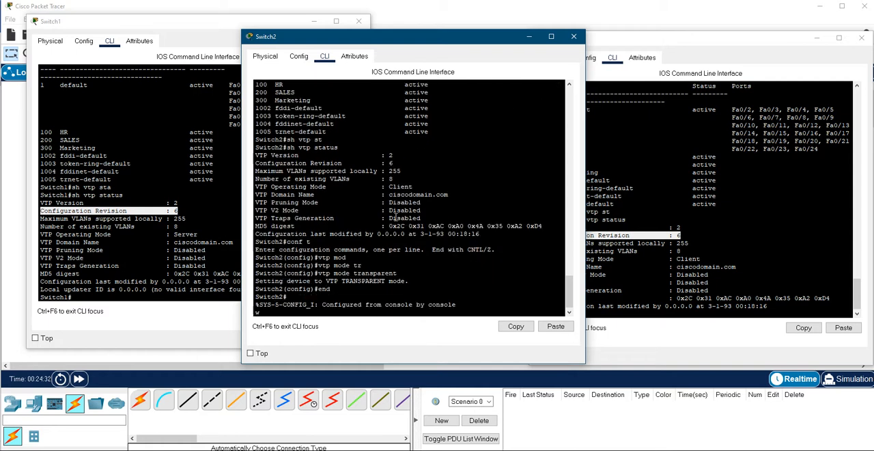
pyautogui.write('wr')
pyautogui.press('Return')
# Step: Check the VTP status of Switch2 in transparent mode with sh vtp status and highlight the Configuration Revision line
pyautogui.write('sh vtp st')
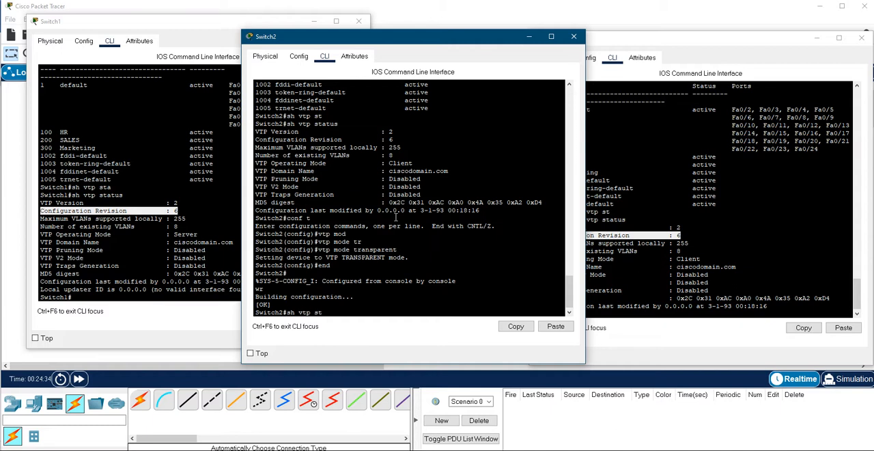
pyautogui.press('Tab')
pyautogui.press('Return')
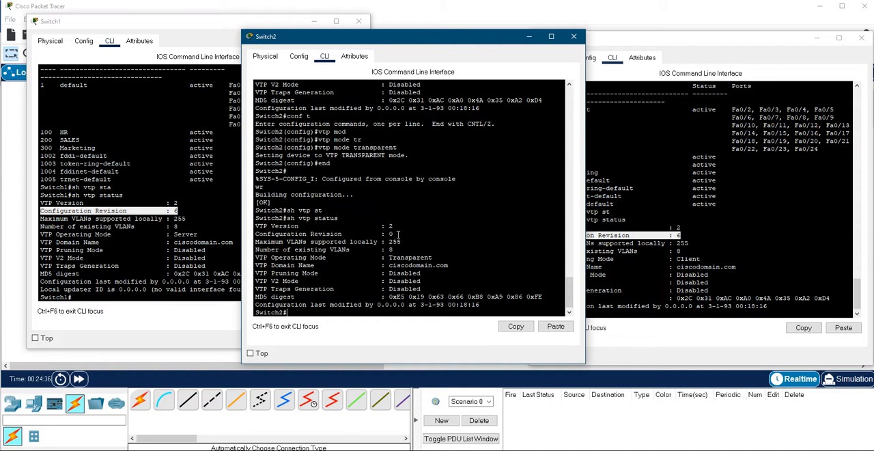
pyautogui.moveTo(398, 234); pyautogui.dragTo(256, 233)
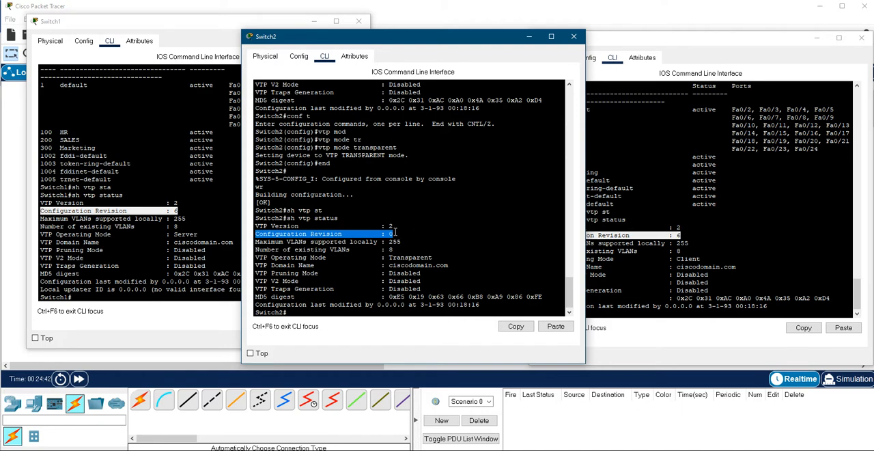
pyautogui.moveTo(398, 233); pyautogui.dragTo(261, 234)
# Step: Switch to the Word notes, highlight the remark about the transparent mode's revision number, and return to the Switch3 console in Packet Tracer
pyautogui.hotkey('alt', 'Tab')
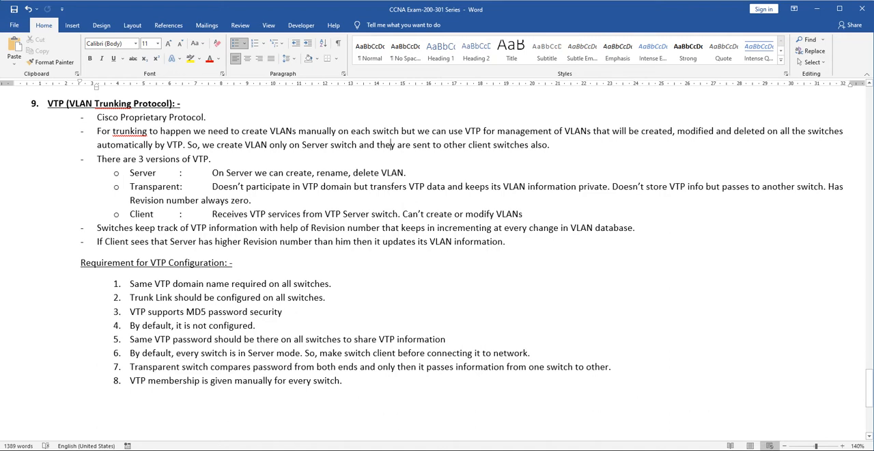
pyautogui.moveTo(252, 200); pyautogui.dragTo(130, 201)
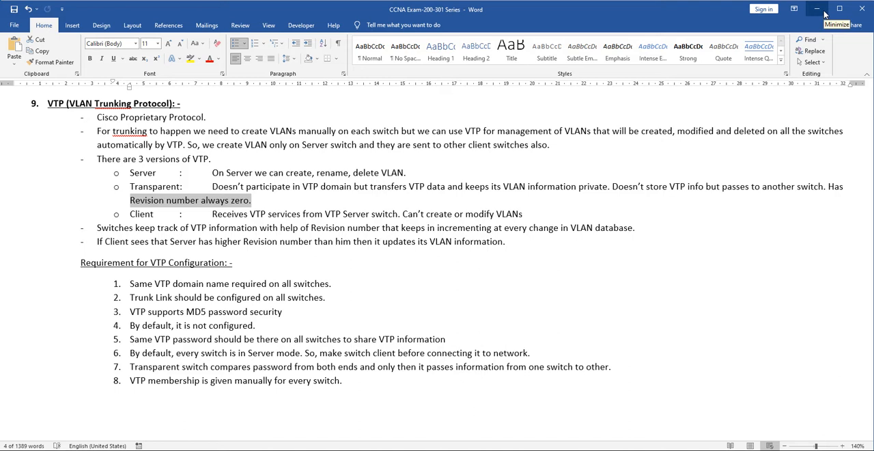
pyautogui.click(824, 14)
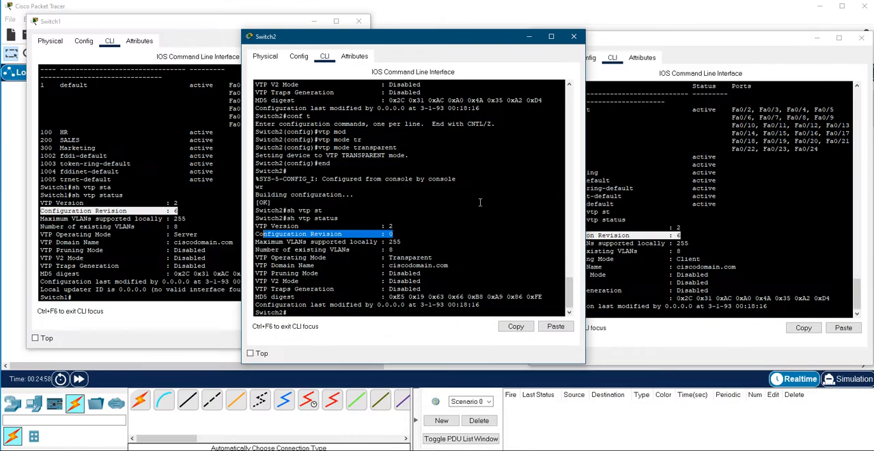
pyautogui.click(676, 212)
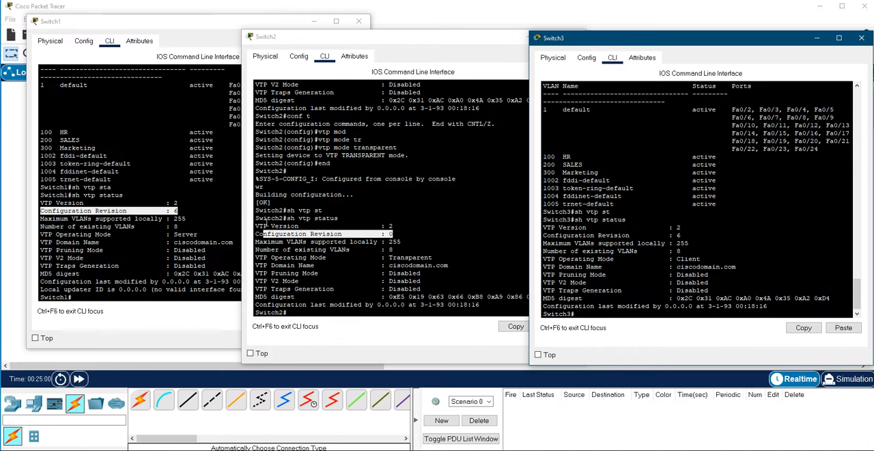
# Step: Highlight the VTP domain name in the Switch2 status output, glance at the Switch1 and Switch3 consoles, and return to Switch2
pyautogui.click(360, 244)
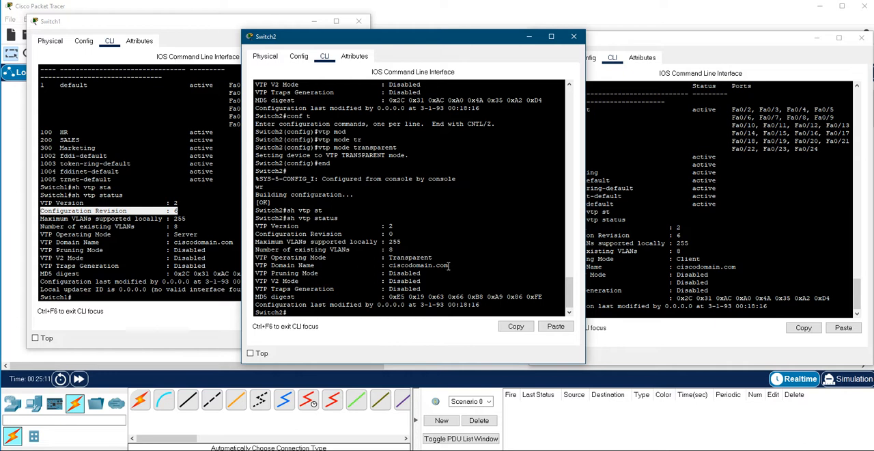
pyautogui.moveTo(449, 266); pyautogui.dragTo(386, 265)
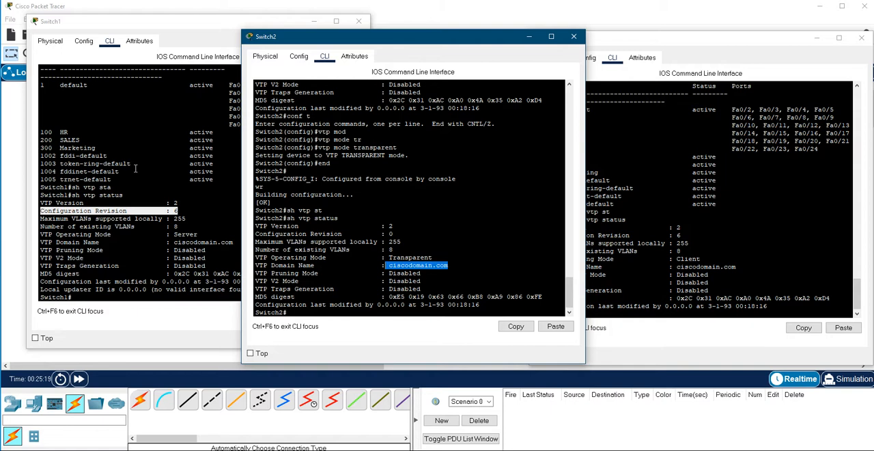
pyautogui.click(136, 169)
pyautogui.click(680, 165)
pyautogui.click(426, 207)
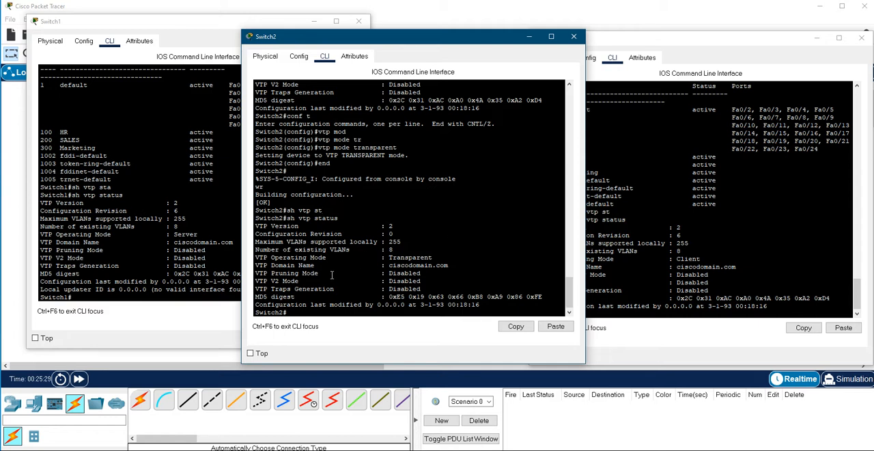
# Step: Enter global configuration mode on Switch2 and try to create VLANs 2,3,4,5,6 with a single vlan command
pyautogui.write('conf t')
pyautogui.press('Return')
pyautogui.write('vlan ')
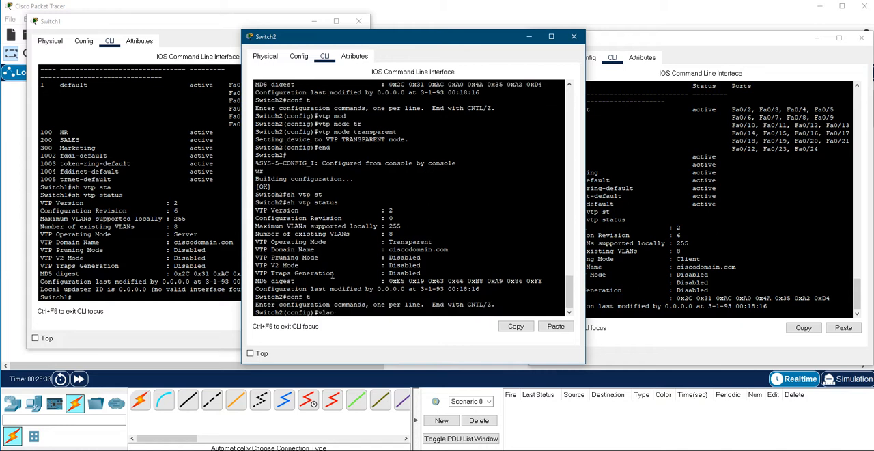
pyautogui.write('2,3,4,5,')
pyautogui.write('6')
pyautogui.press('Return')
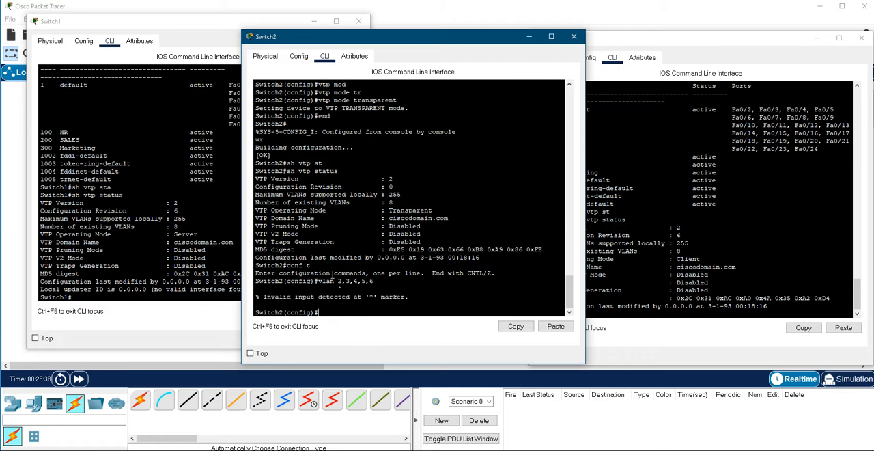
# Step: Create VLAN 2 and VLAN 3 individually on Switch2, exiting VLAN configuration mode after each one
pyautogui.press('Up')
pyautogui.press('BackSpace')
pyautogui.press('BackSpace')
pyautogui.press('BackSpace')
pyautogui.press('BackSpace')
pyautogui.press('BackSpace')
pyautogui.press('BackSpace')
pyautogui.press('BackSpace')
pyautogui.press('BackSpace')
pyautogui.press('Return')
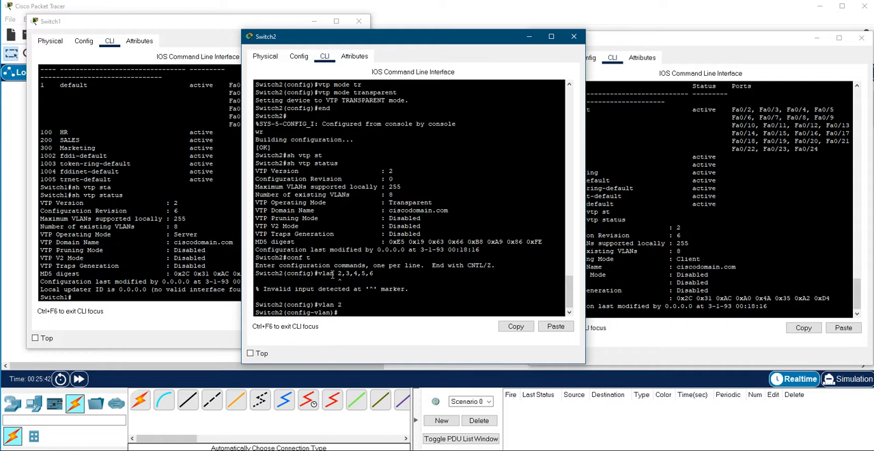
pyautogui.write('exit')
pyautogui.press('Return')
pyautogui.write('vlan 3')
pyautogui.press('Return')
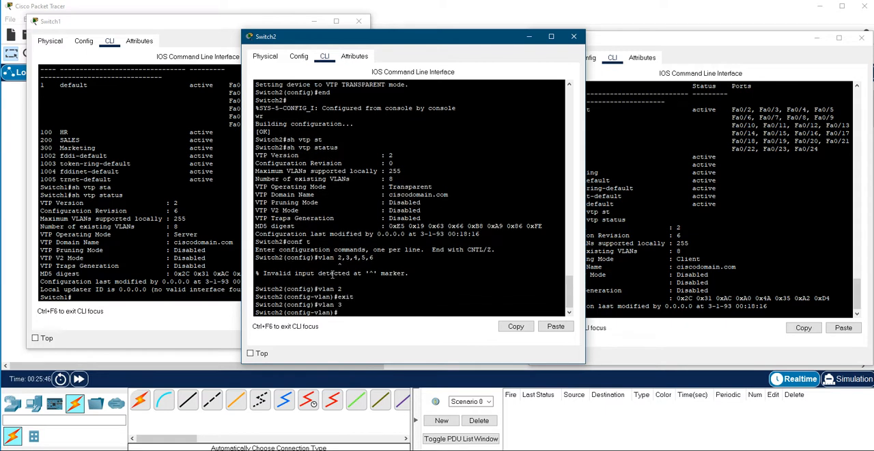
pyautogui.write('exit')
pyautogui.press('Return')
# Step: Create VLAN 4 and VLAN 5 on Switch2, exiting VLAN configuration mode after each one
pyautogui.write('vlan ')
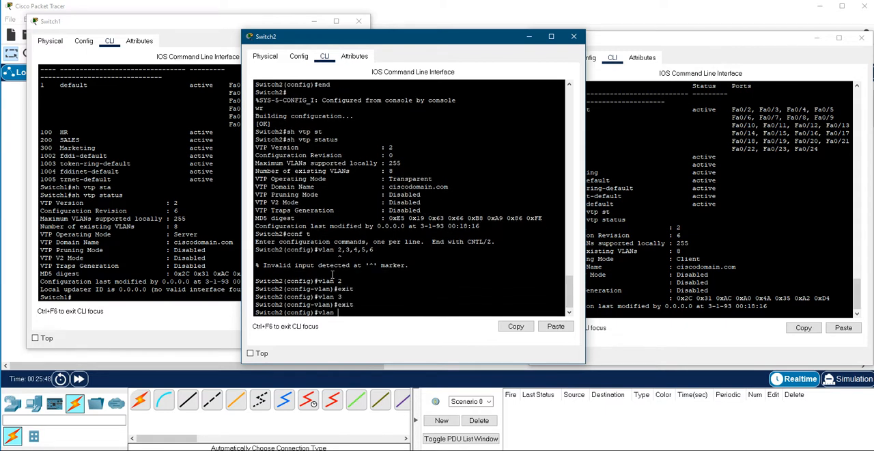
pyautogui.write('4')
pyautogui.press('Return')
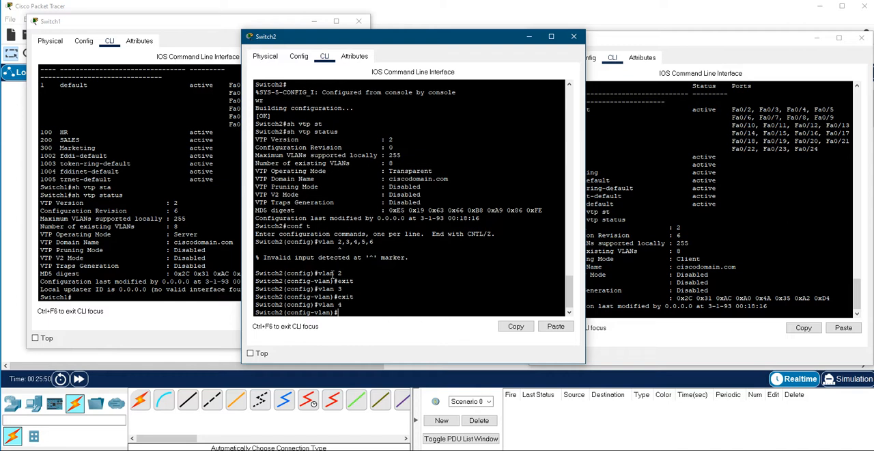
pyautogui.write('exit')
pyautogui.press('Return')
pyautogui.write('vlan 5')
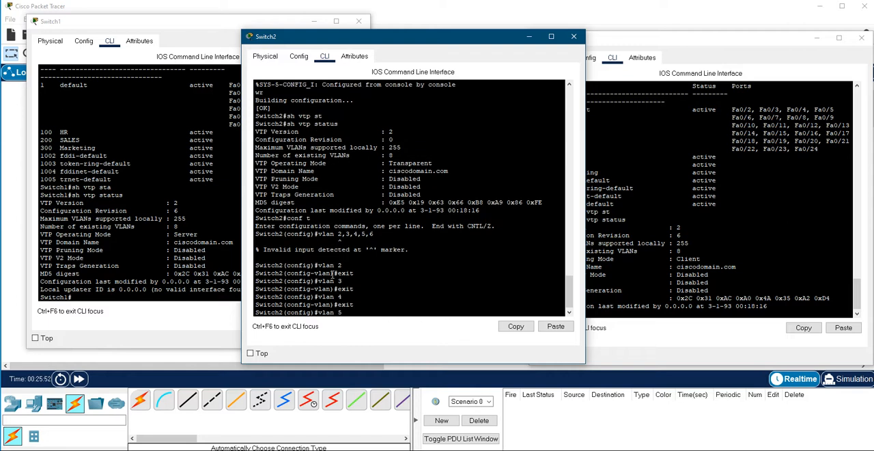
pyautogui.press('Return')
pyautogui.write('exit')
pyautogui.press('Return')
# Step: Create VLAN 6 on Switch2 and end the configuration session
pyautogui.write('vlan')
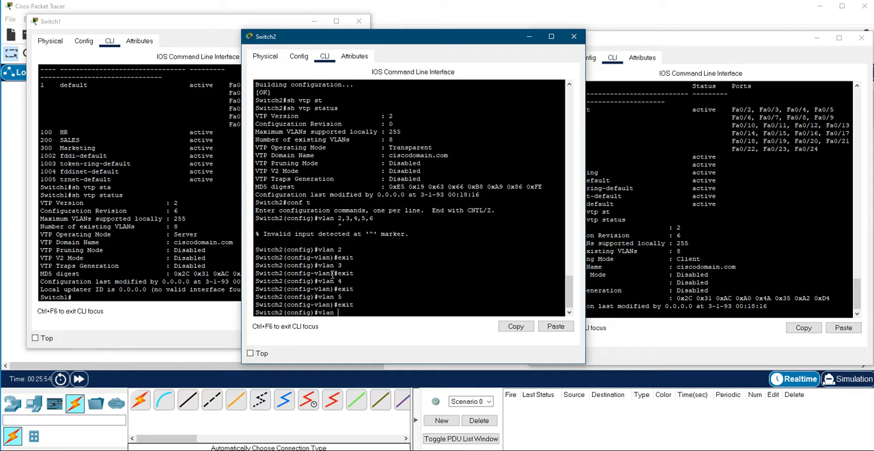
pyautogui.write(' 6')
pyautogui.press('Return')
pyautogui.write('exit')
pyautogui.press('Return')
pyautogui.write('end')
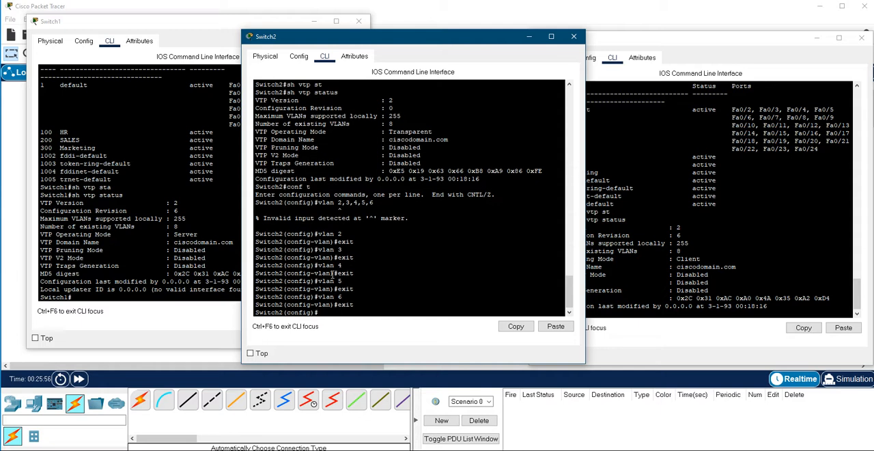
pyautogui.press('Return')
# Step: List the VLANs on Switch2 with sh vlan br and highlight the rows for VLANs 2 to 6
pyautogui.write('sh vlan br')
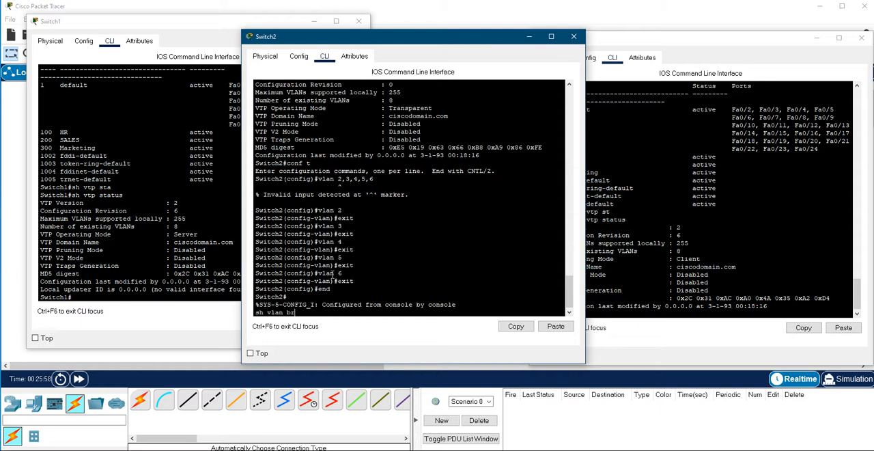
pyautogui.press('Return')
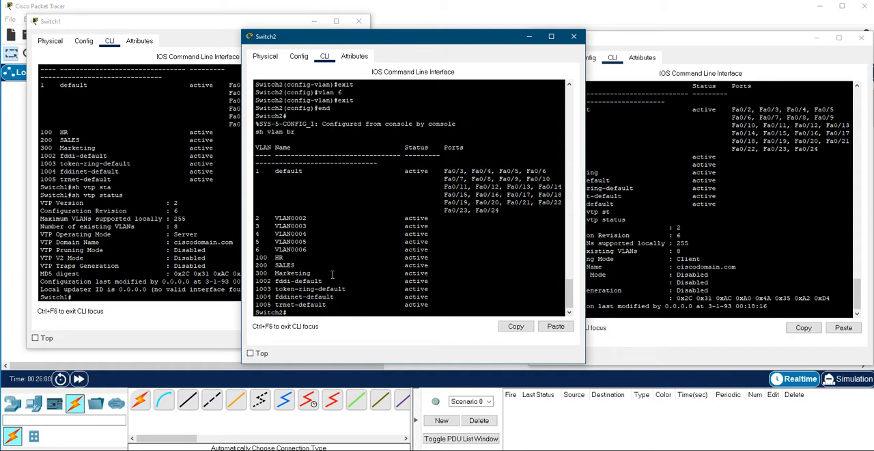
pyautogui.moveTo(437, 248); pyautogui.dragTo(257, 219)
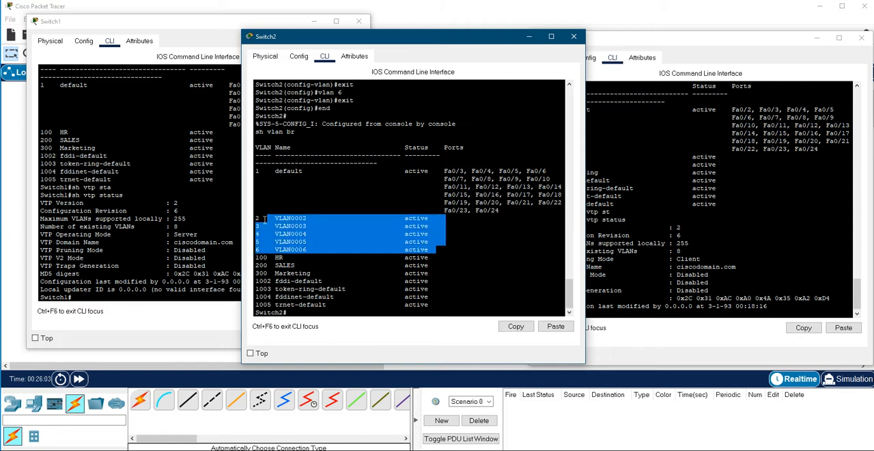
pyautogui.click(342, 229)
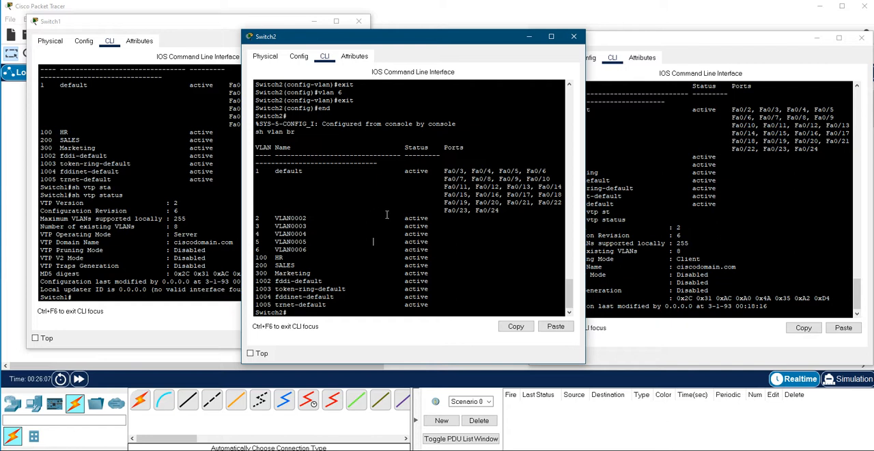
# Step: List the VLANs on Switch1 with sh vlan br to check for Switch2's new VLANs
pyautogui.click(124, 231)
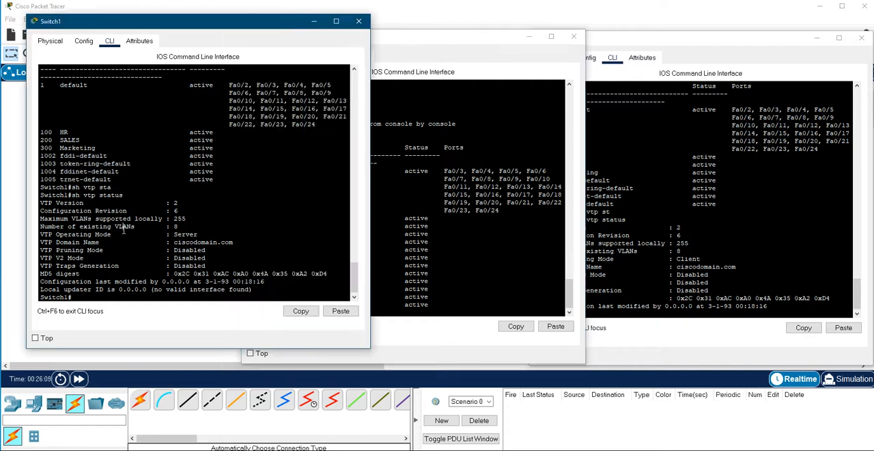
pyautogui.write('sh vlan br')
pyautogui.press('Return')
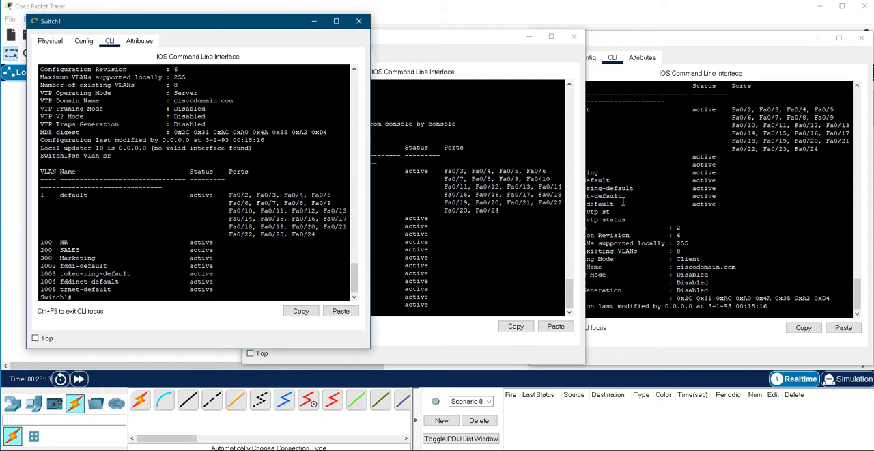
# Step: List the VLANs on Switch3 with sh vlan br to check for Switch2's new VLANs
pyautogui.click(659, 219)
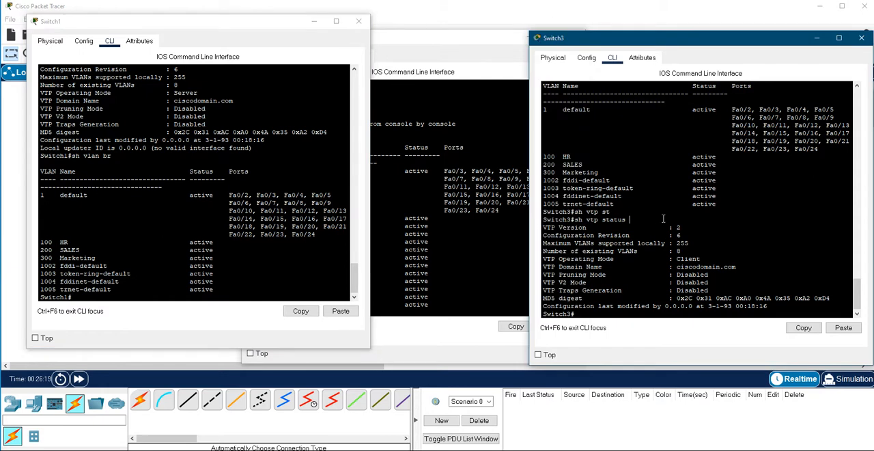
pyautogui.write('sh val')
pyautogui.write('n br')
pyautogui.press('Return')
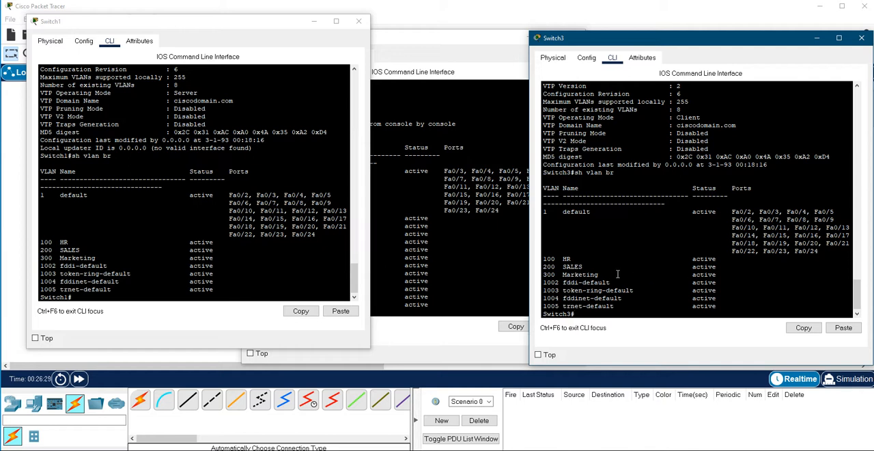
# Step: Enter global configuration mode on Switch1, create VLAN 400, and end the configuration session
pyautogui.click(102, 272)
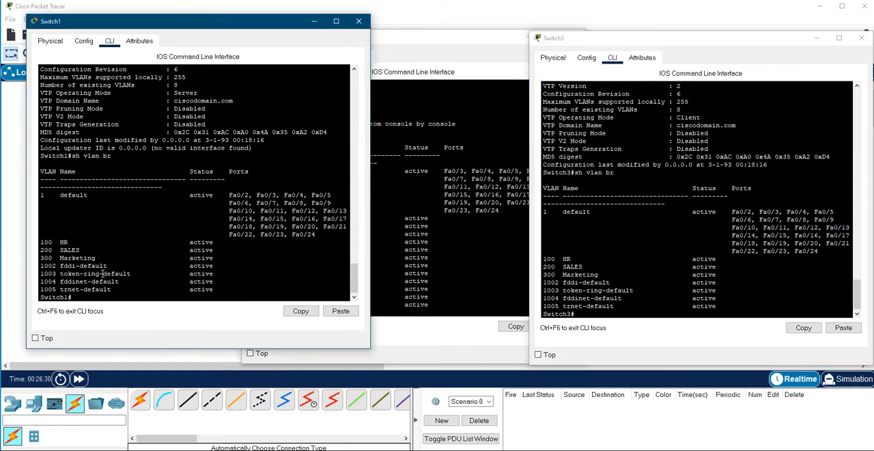
pyautogui.write('conf t')
pyautogui.press('Return')
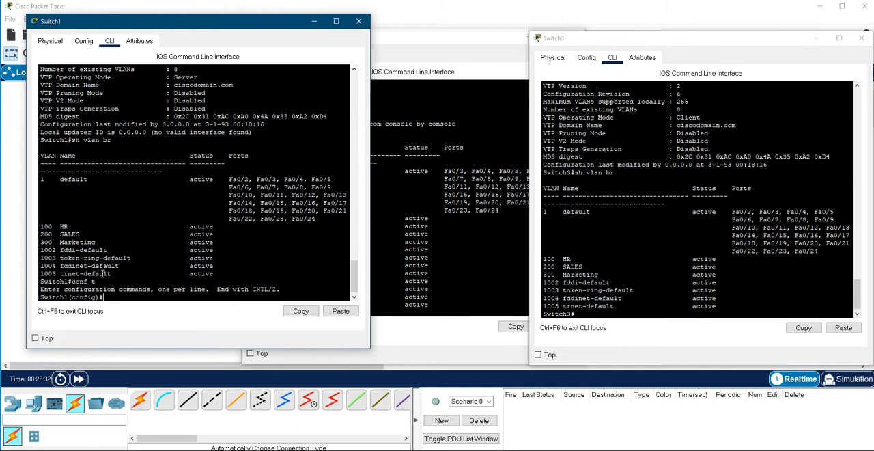
pyautogui.write('vlan 400')
pyautogui.press('Return')
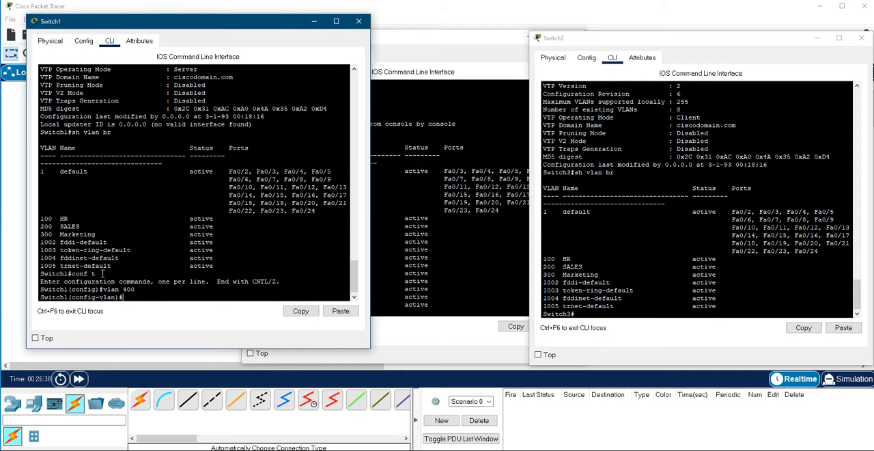
pyautogui.write('exit')
pyautogui.press('Return')
pyautogui.write('end')
pyautogui.press('Return')
# Step: List the VLANs on Switch1 with sh vlan br and highlight the VLAN 400 row
pyautogui.write('sh vl')
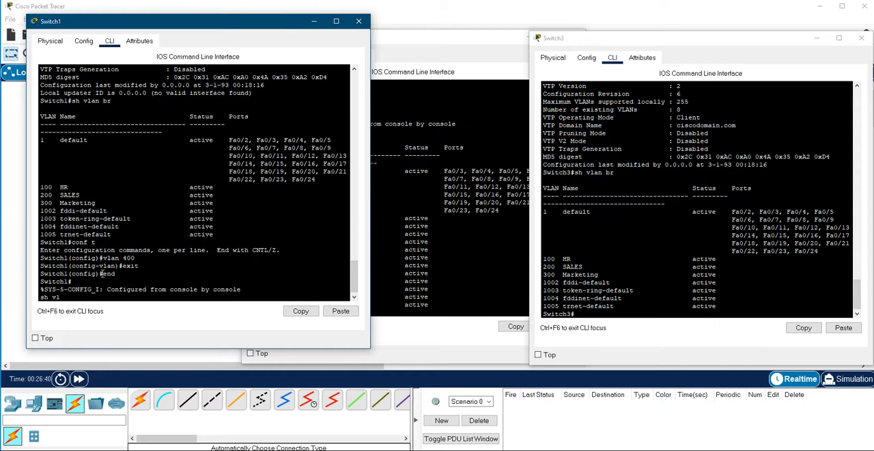
pyautogui.write('an br')
pyautogui.press('Return')
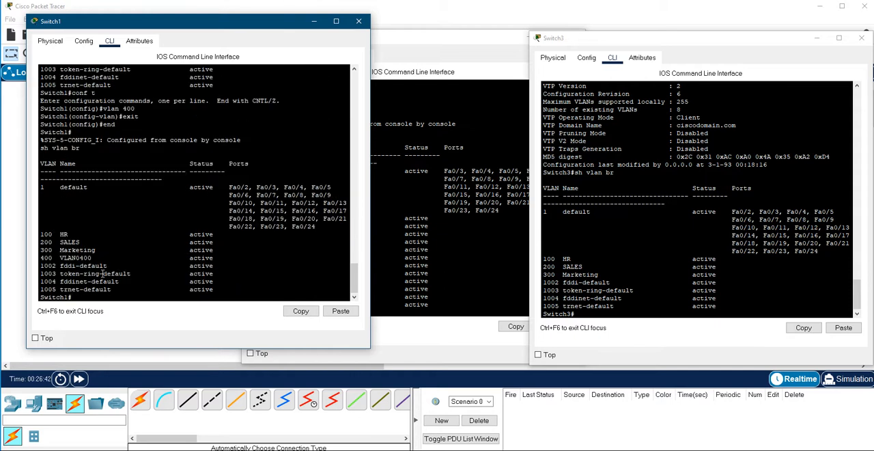
pyautogui.moveTo(217, 258); pyautogui.dragTo(40, 258)
pyautogui.click(113, 281)
# Step: Check the VTP status of Switch1 with sh vtp status and highlight the Configuration Revision line
pyautogui.write('sh vtp st')
pyautogui.press('Tab')
pyautogui.press('Return')
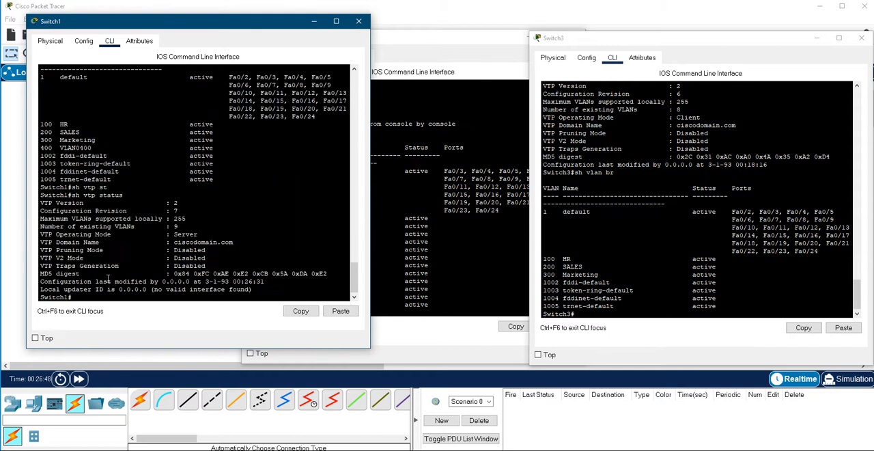
pyautogui.moveTo(179, 211); pyautogui.dragTo(40, 211)
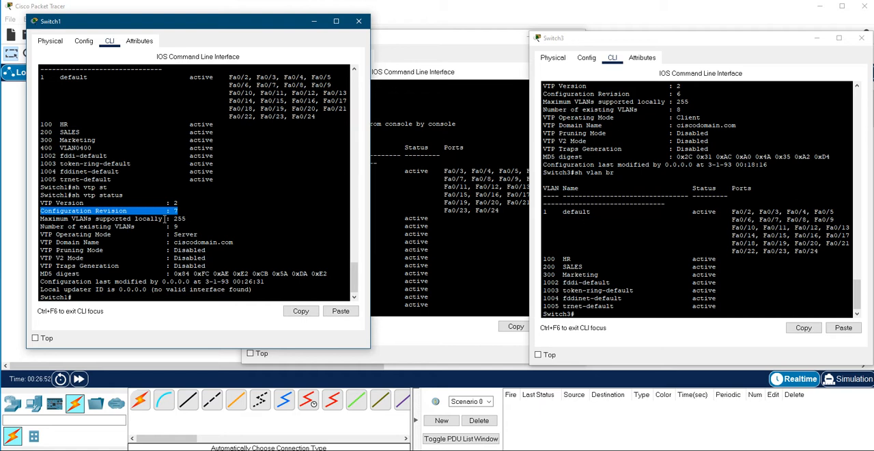
pyautogui.click(185, 211)
pyautogui.moveTo(184, 211)
pyautogui.mouseDown()
pyautogui.moveTo(87, 213)
pyautogui.moveTo(188, 211)
pyautogui.mouseUp()
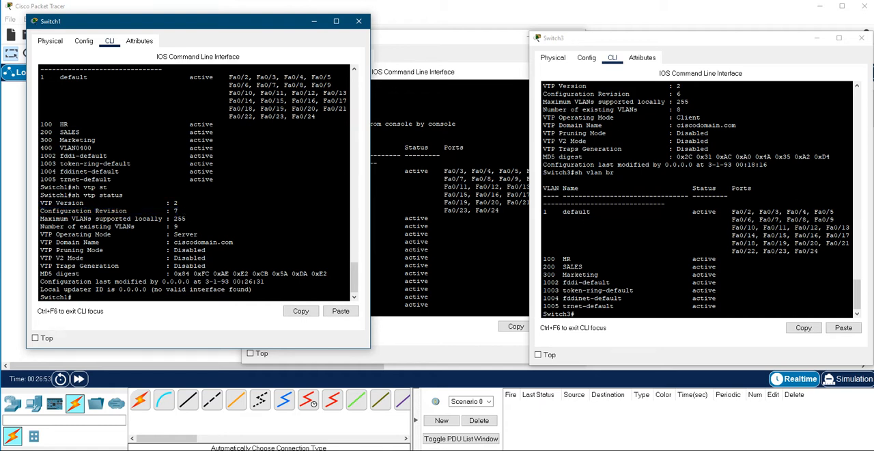
# Step: Check the VTP status of Switch2 with sh vtp status and highlight its Configuration Revision line
pyautogui.click(447, 233)
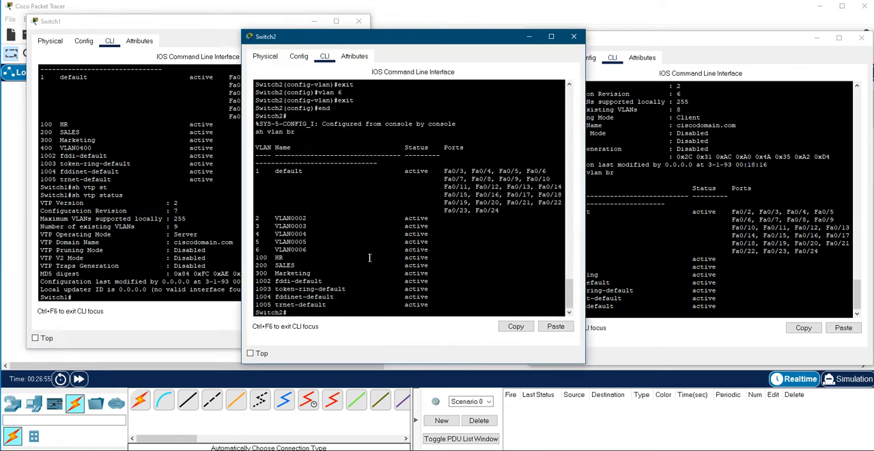
pyautogui.write('sh vtp st')
pyautogui.press('Tab')
pyautogui.press('Return')
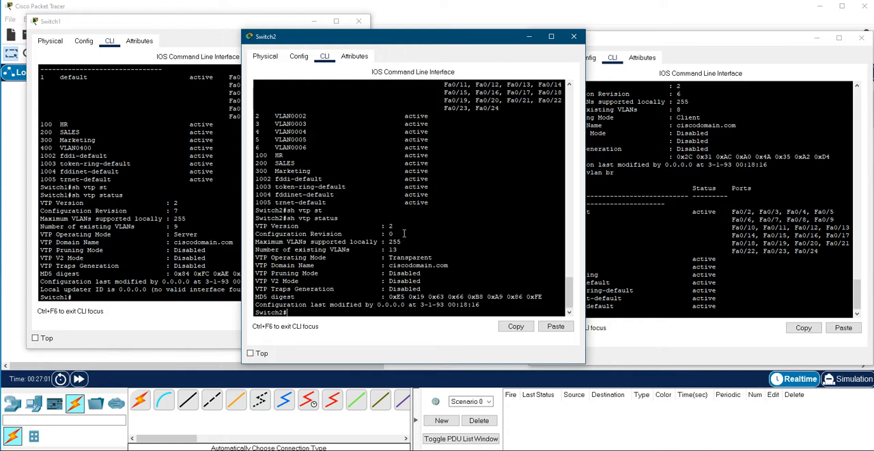
pyautogui.tripleClick(390, 233)
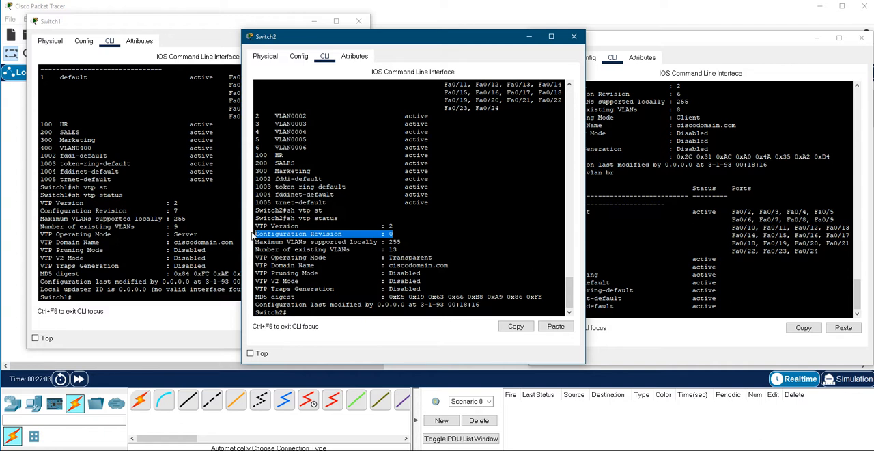
# Step: Highlight the VTP Operating Mode line and the VTP Domain Name line in Switch2's status output
pyautogui.click(445, 258)
pyautogui.tripleClick(331, 259)
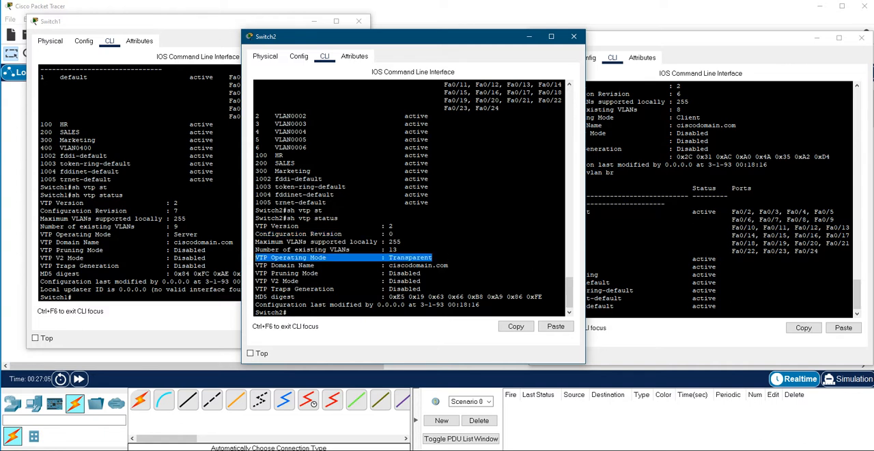
pyautogui.click(438, 266)
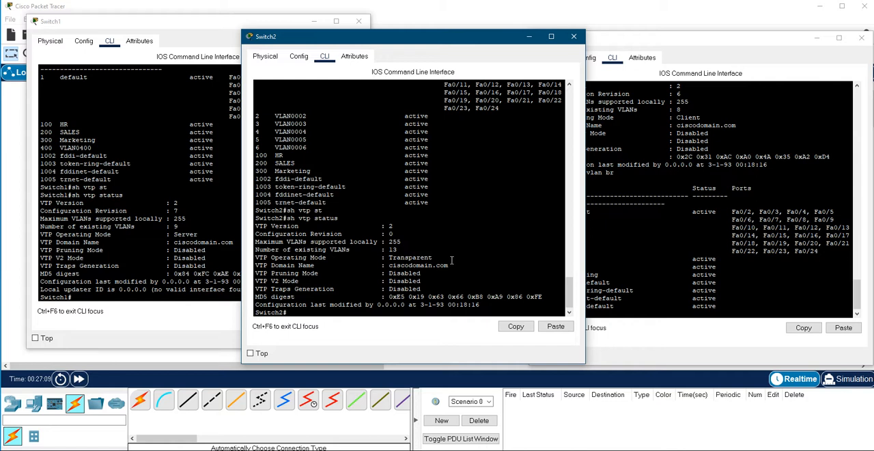
pyautogui.moveTo(452, 265); pyautogui.dragTo(258, 266)
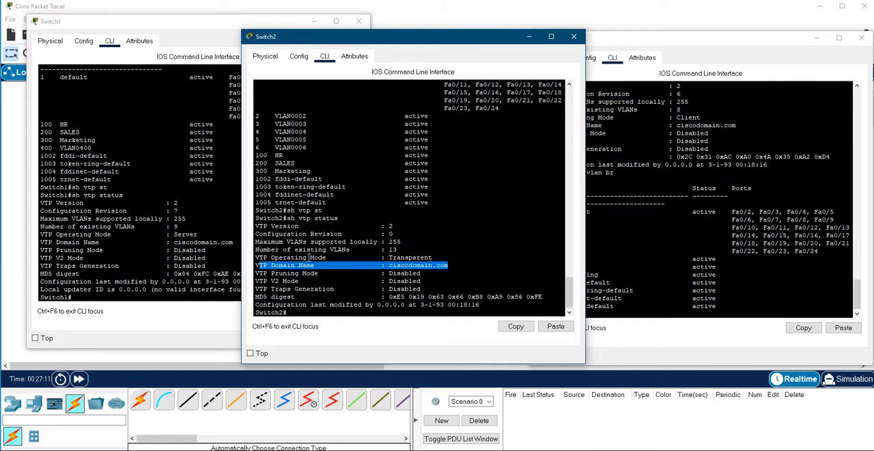
pyautogui.click(366, 250)
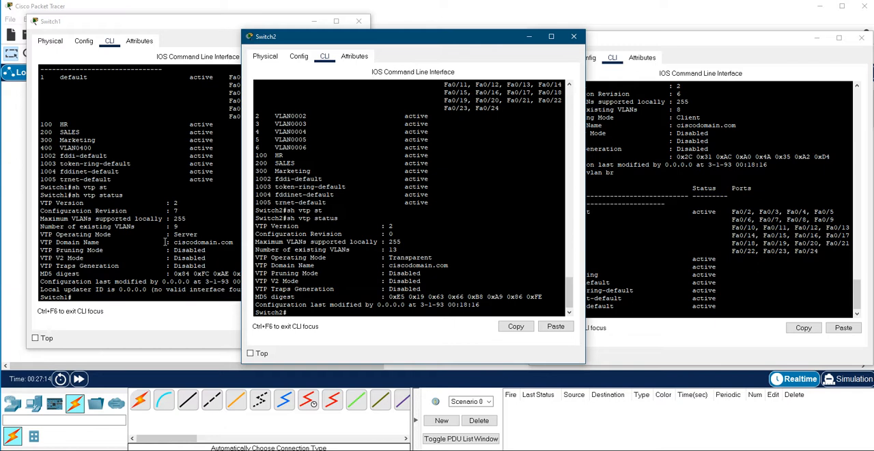
# Step: Highlight the Configuration Revision line in the VTP status output of Switch2
pyautogui.click(155, 239)
pyautogui.moveTo(438, 234); pyautogui.dragTo(437, 230)
# Step: List the VLANs on Switch3 with sh vlan br and highlight the VLAN 400 row
pyautogui.click(638, 232)
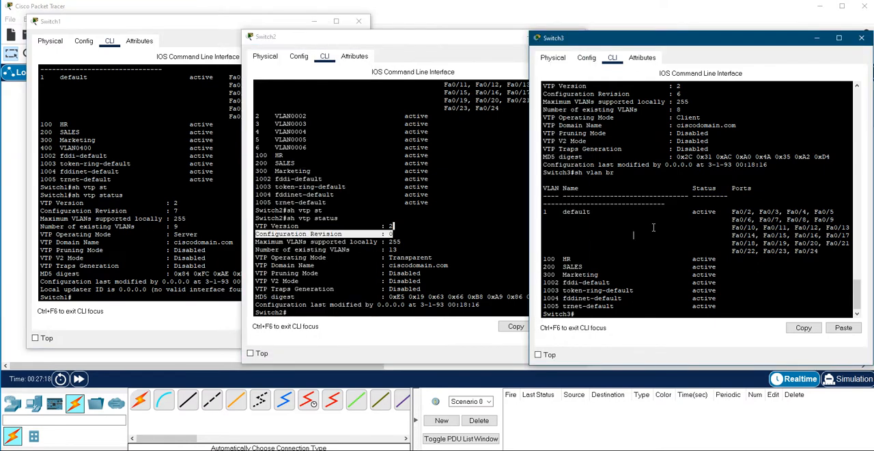
pyautogui.write('sh vlan br')
pyautogui.press('Return')
pyautogui.moveTo(724, 273); pyautogui.dragTo(544, 276)
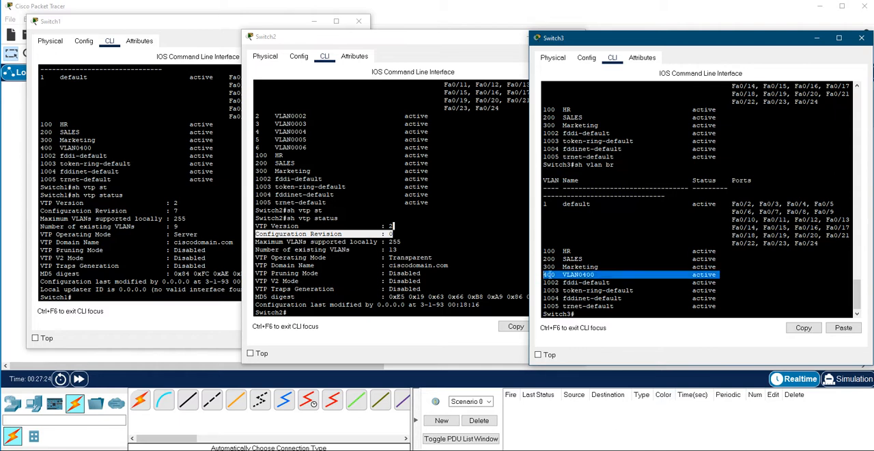
pyautogui.click(633, 291)
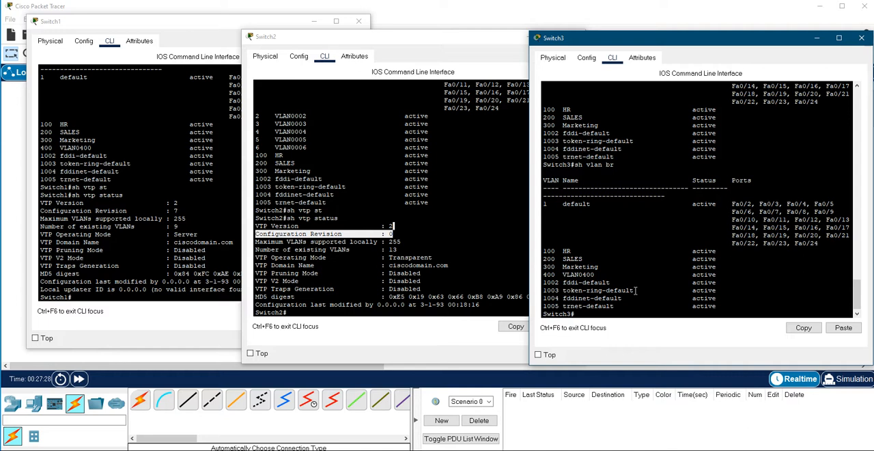
# Step: Check the VTP status of Switch3 with sh vtp status and highlight the Configuration Revision line
pyautogui.write('sh vtp st')
pyautogui.press('Tab')
pyautogui.press('Return')
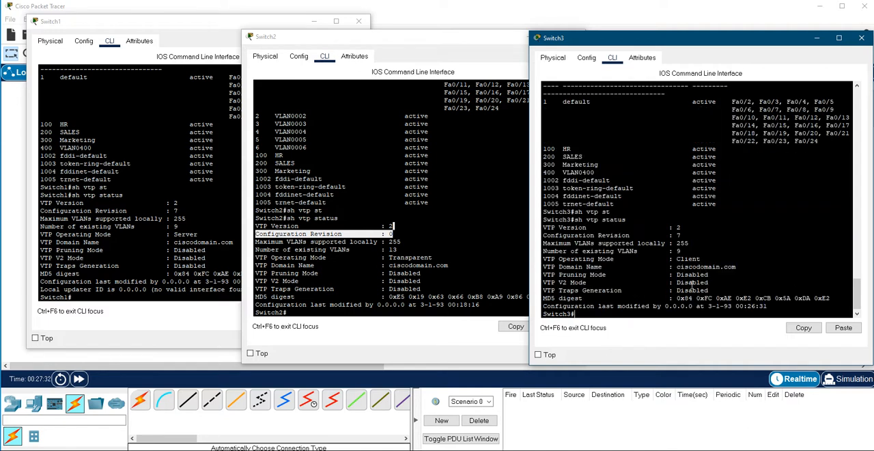
pyautogui.moveTo(681, 235); pyautogui.dragTo(543, 235)
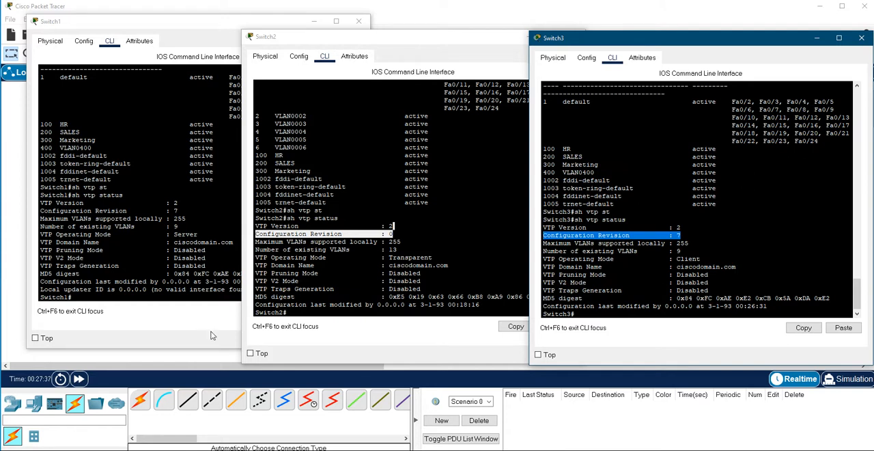
# Step: View the topology, bring the three switch CLIs back up and highlight Switch2's status lines from sh vtp status through Configuration Revision
pyautogui.click(217, 353)
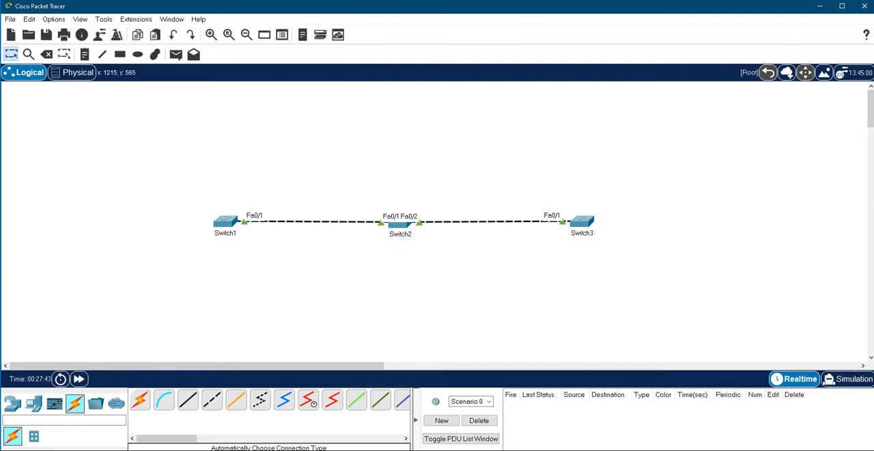
pyautogui.click(618, 448)
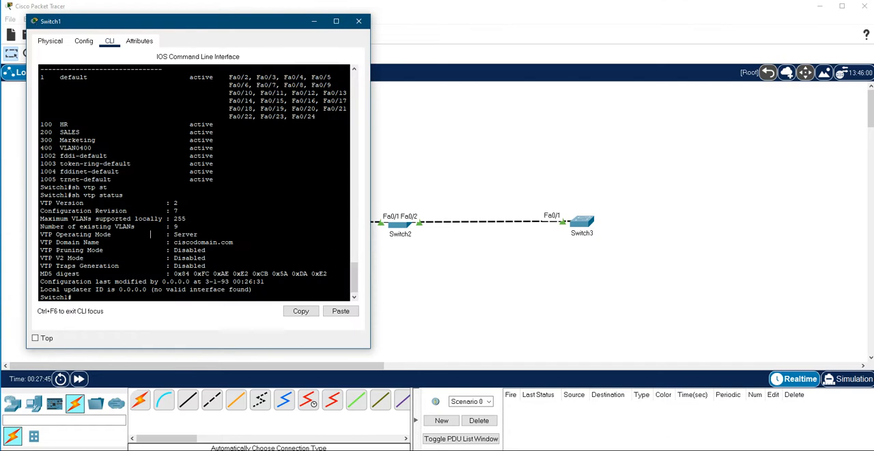
pyautogui.click(400, 223)
pyautogui.click(590, 221)
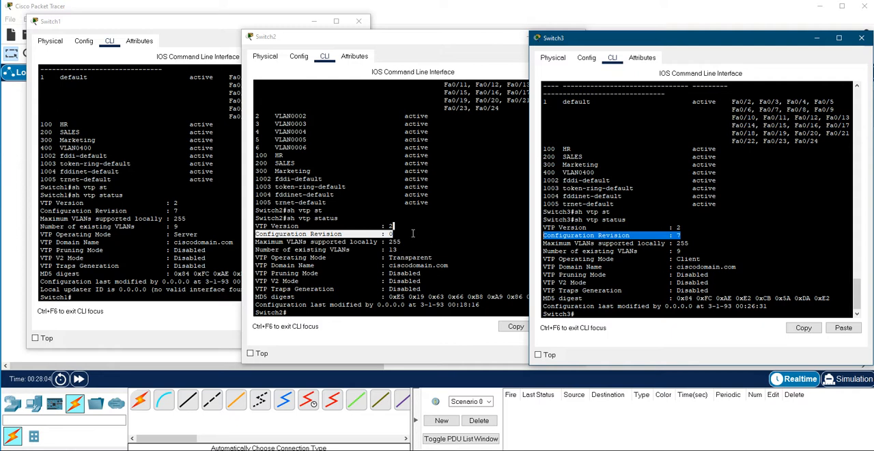
pyautogui.moveTo(413, 234); pyautogui.dragTo(260, 218)
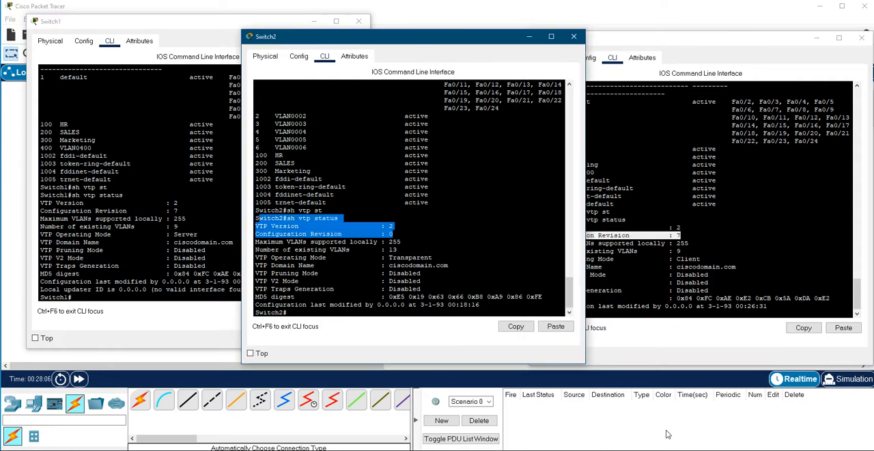